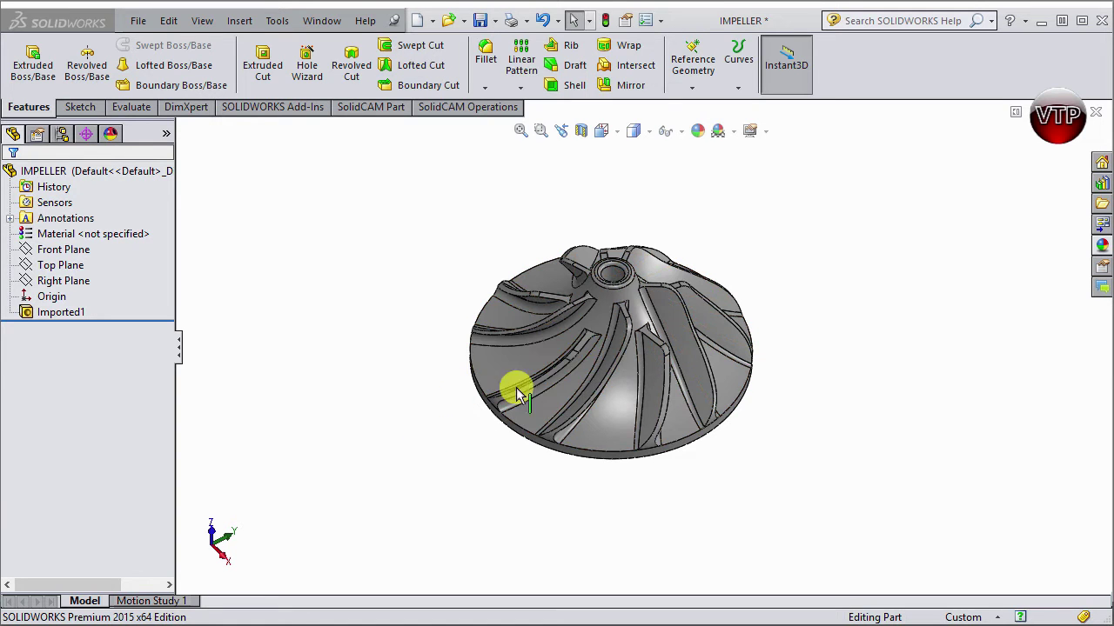
Examine the imported impeller's overall shape, its long and short blades and the base disc from several angles.
scroll(566, 364, up, 2)
scroll(566, 364, down, 3)
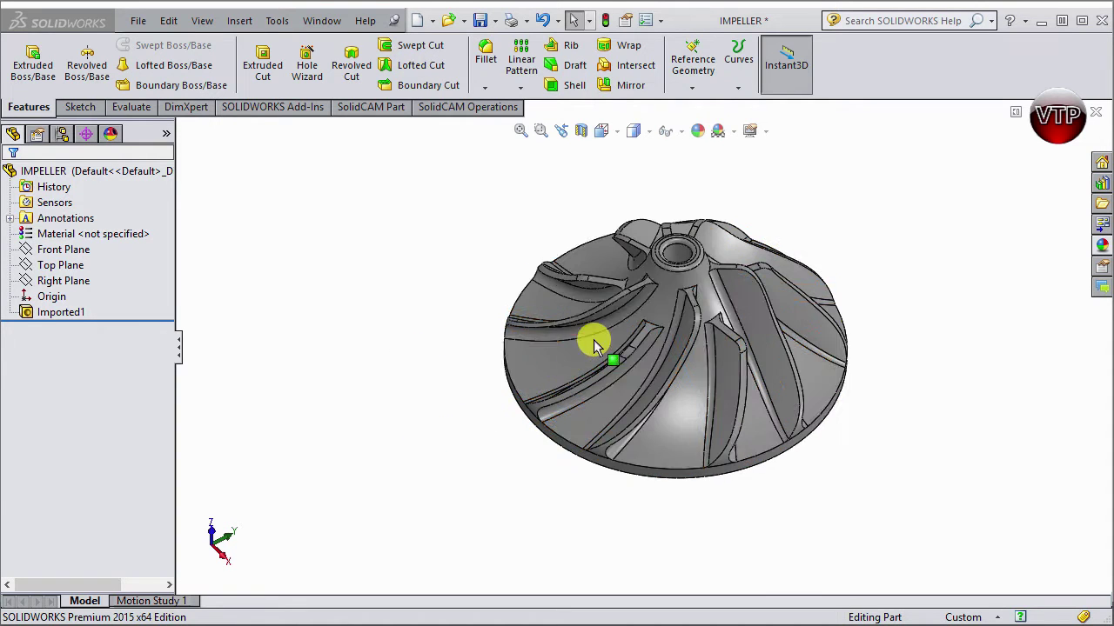
scroll(735, 298, down, 2)
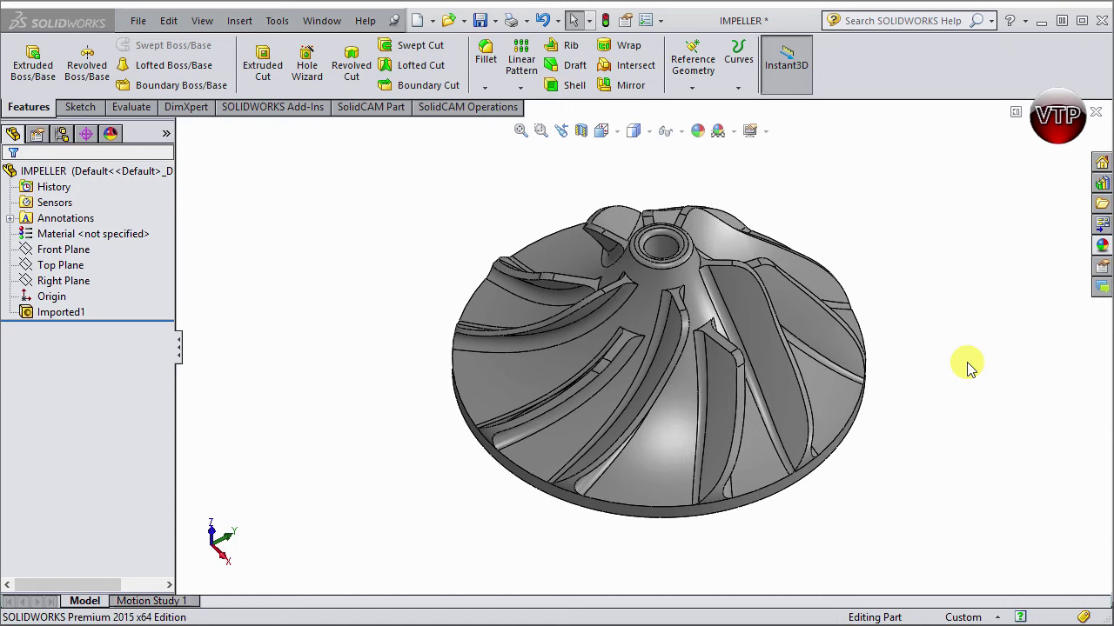
mouse_move(908, 249)
middle_down()
mouse_move(898, 319)
mouse_move(917, 253)
mouse_move(917, 267)
middle_up()
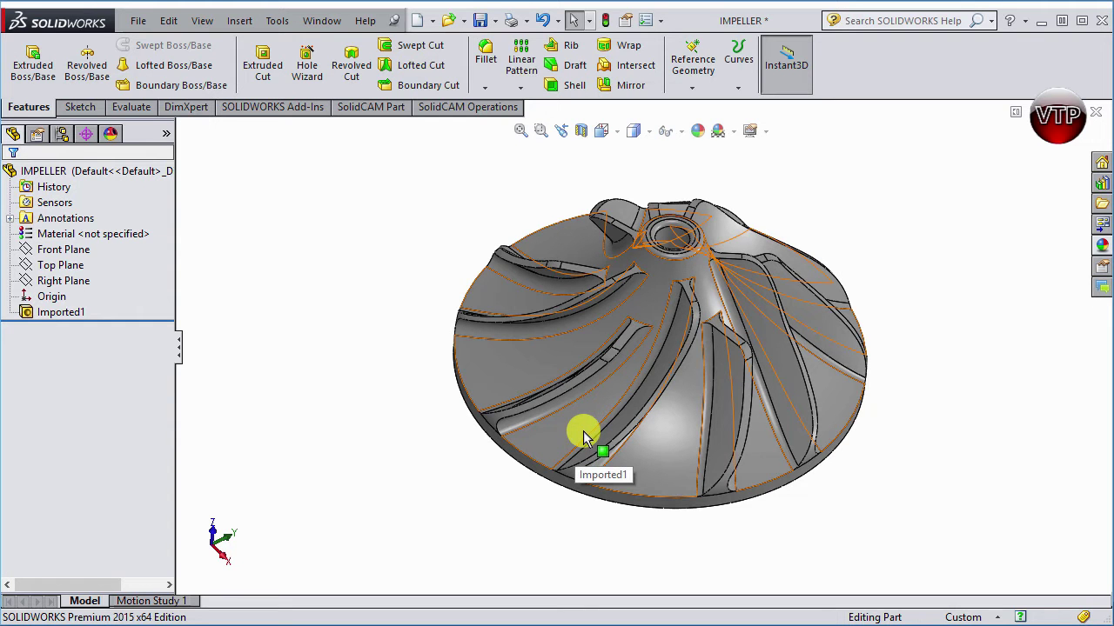
middle_drag(587, 426, 920, 287)
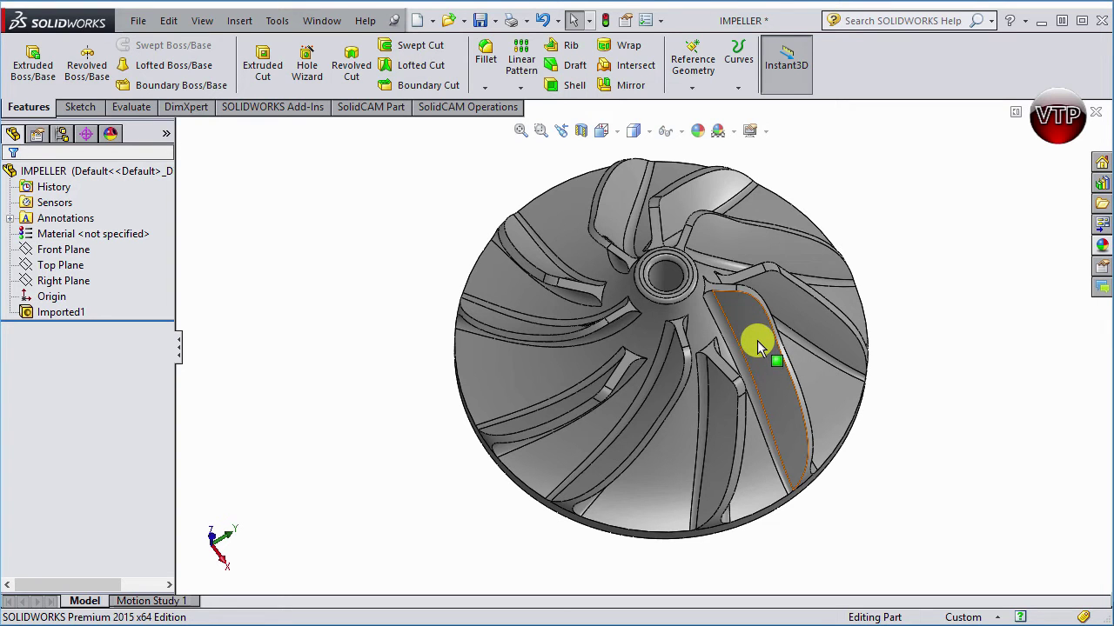
middle_drag(952, 343, 957, 269)
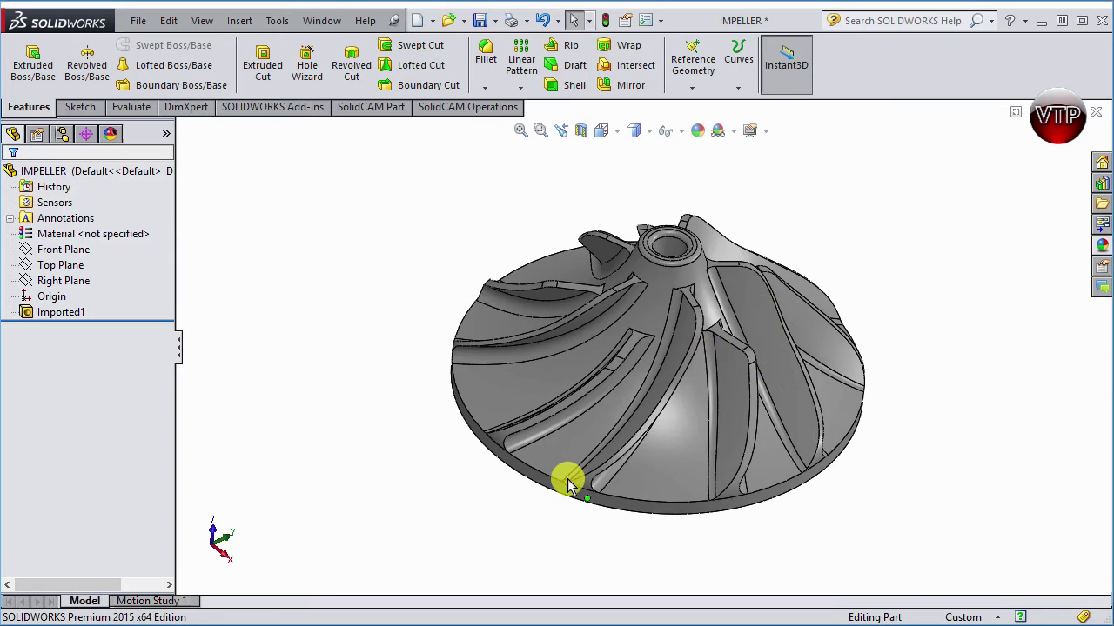
scroll(597, 361, down, 3)
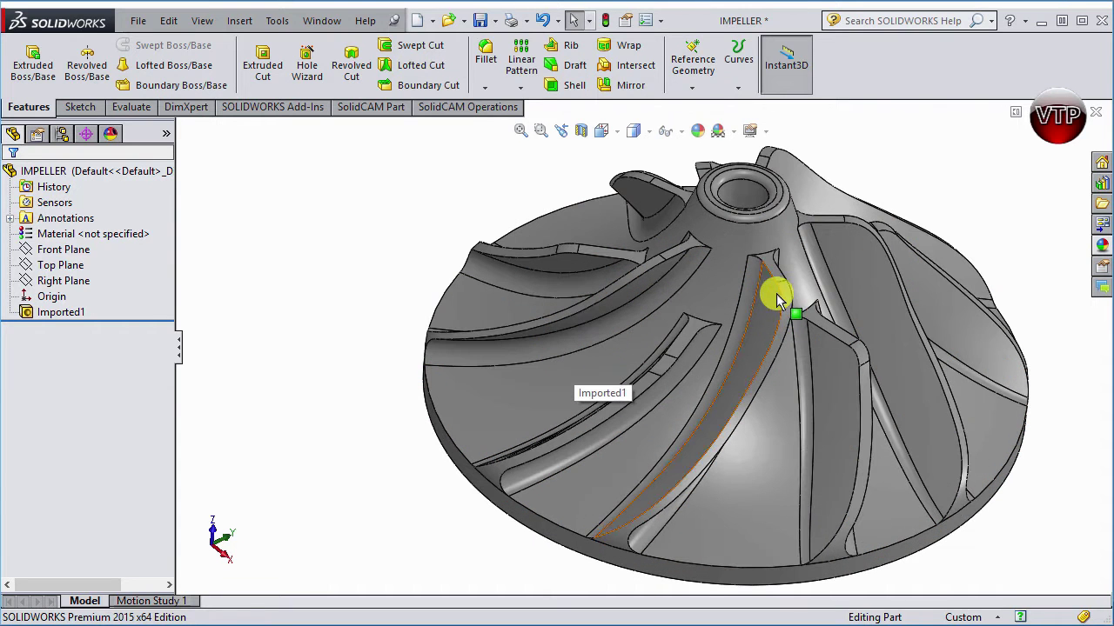
mouse_move(778, 353)
middle_down()
mouse_move(777, 335)
mouse_move(656, 313)
mouse_move(652, 278)
mouse_move(739, 323)
mouse_move(760, 360)
middle_up()
click(765, 318)
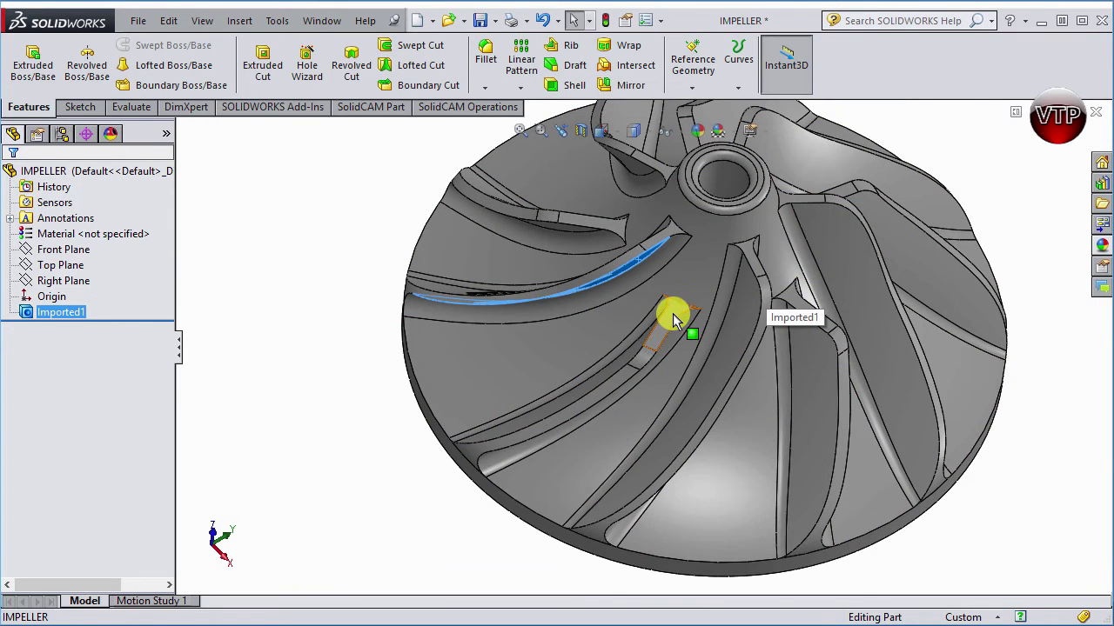
click(360, 454)
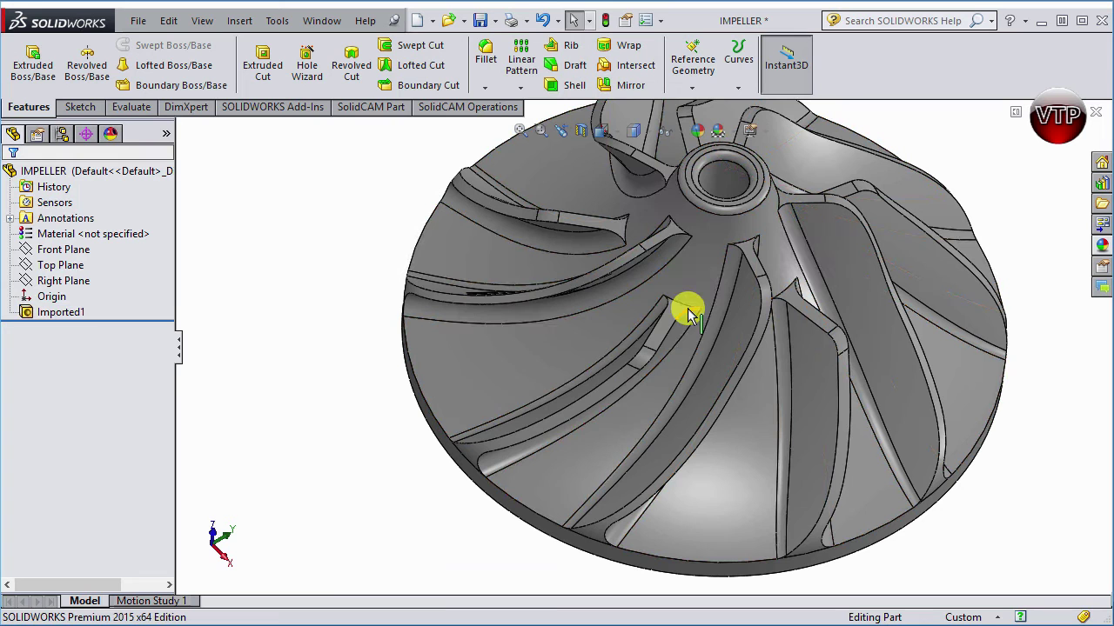
scroll(684, 335, down, 2)
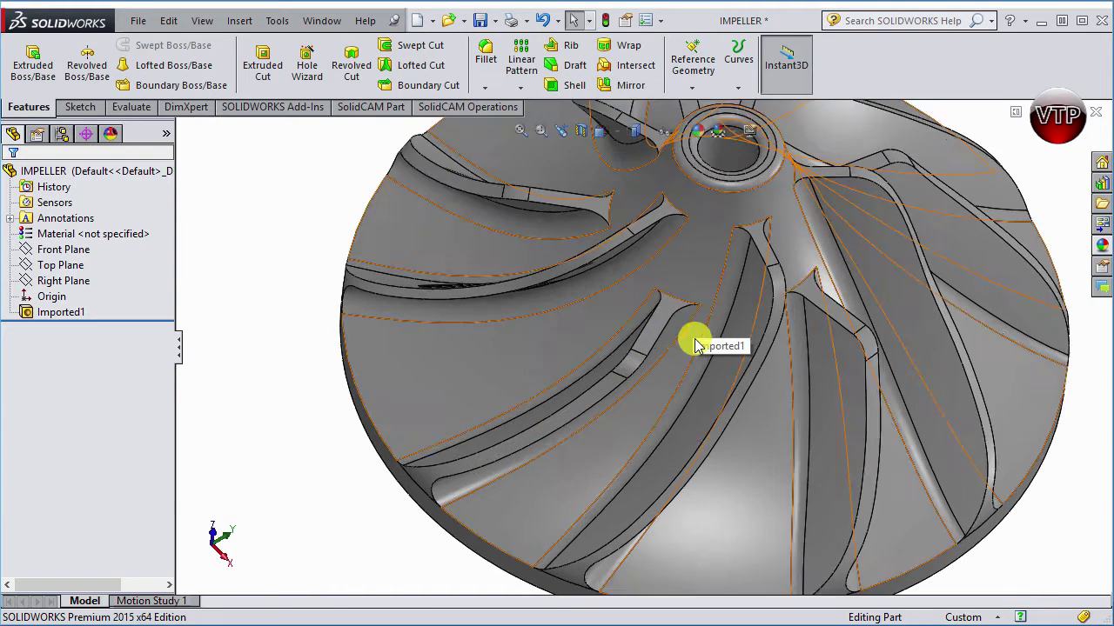
scroll(692, 342, up, 3)
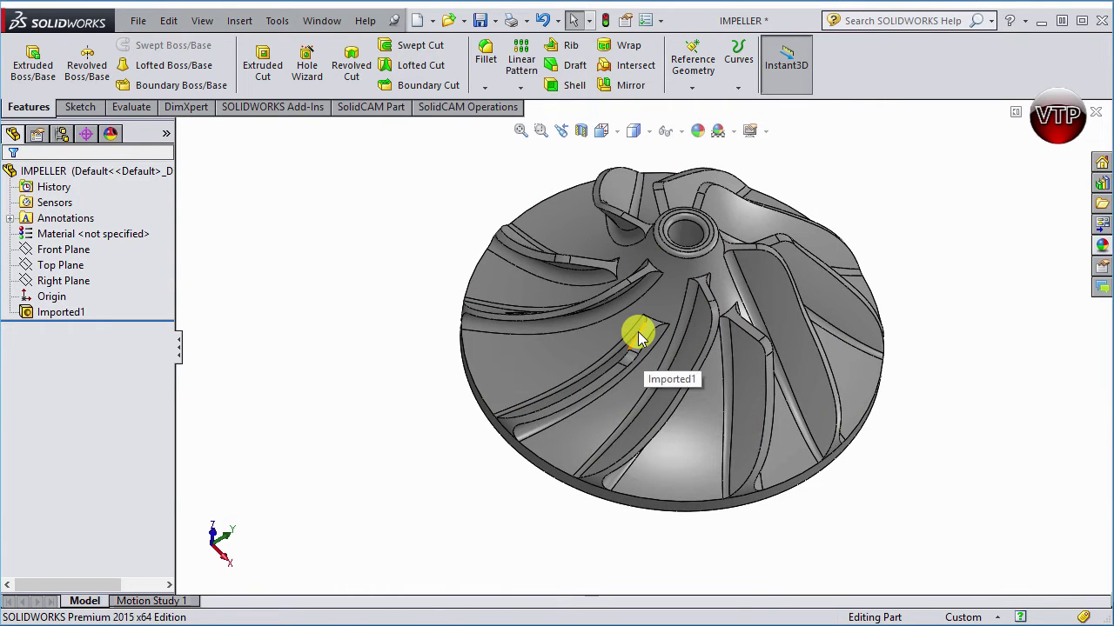
scroll(640, 335, up, 2)
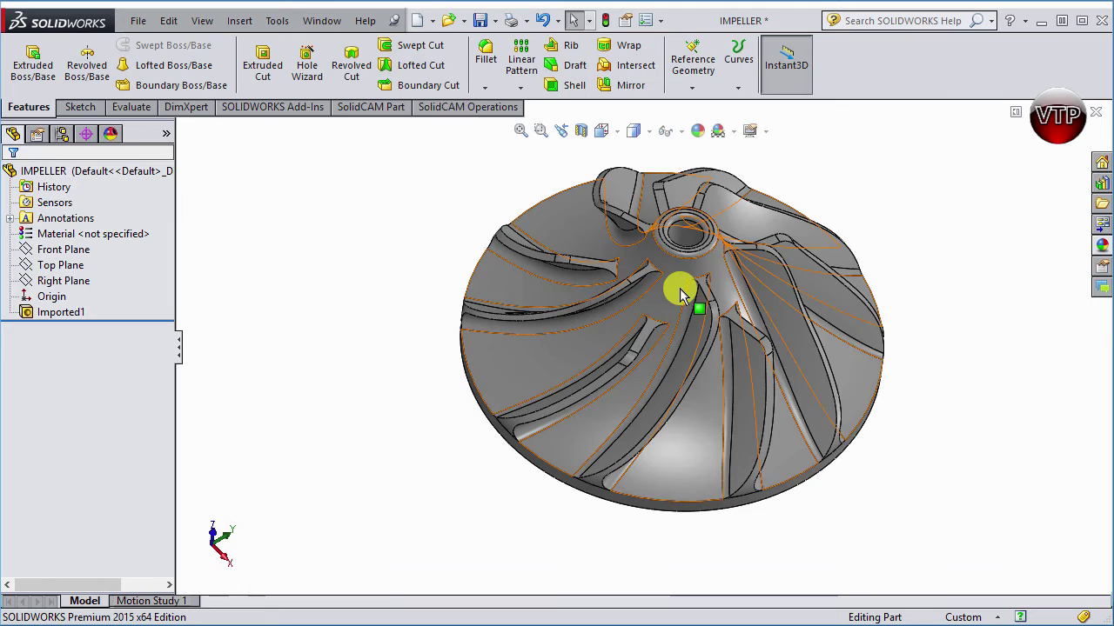
Show the impeller in the Top view and inspect how the long and short blades are arranged around the hub.
click(602, 131)
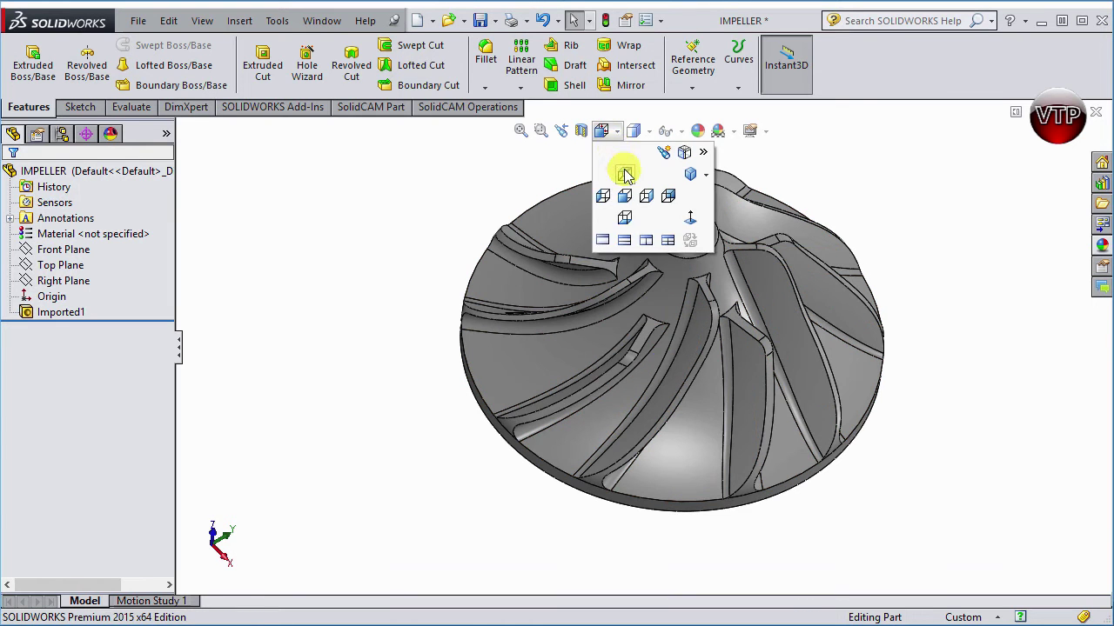
click(624, 174)
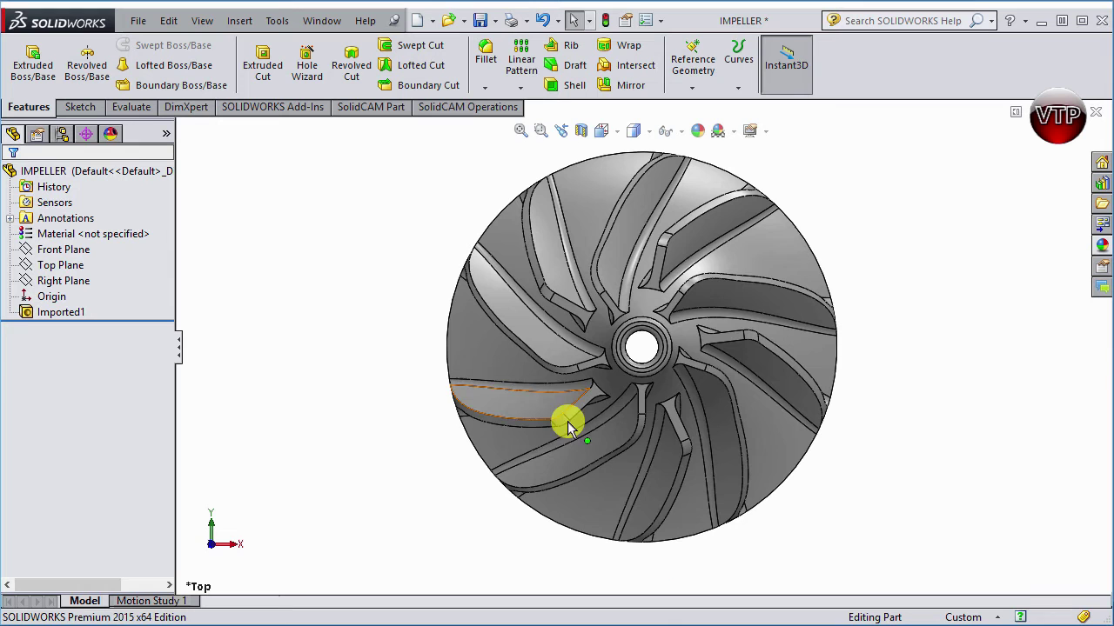
click(683, 366)
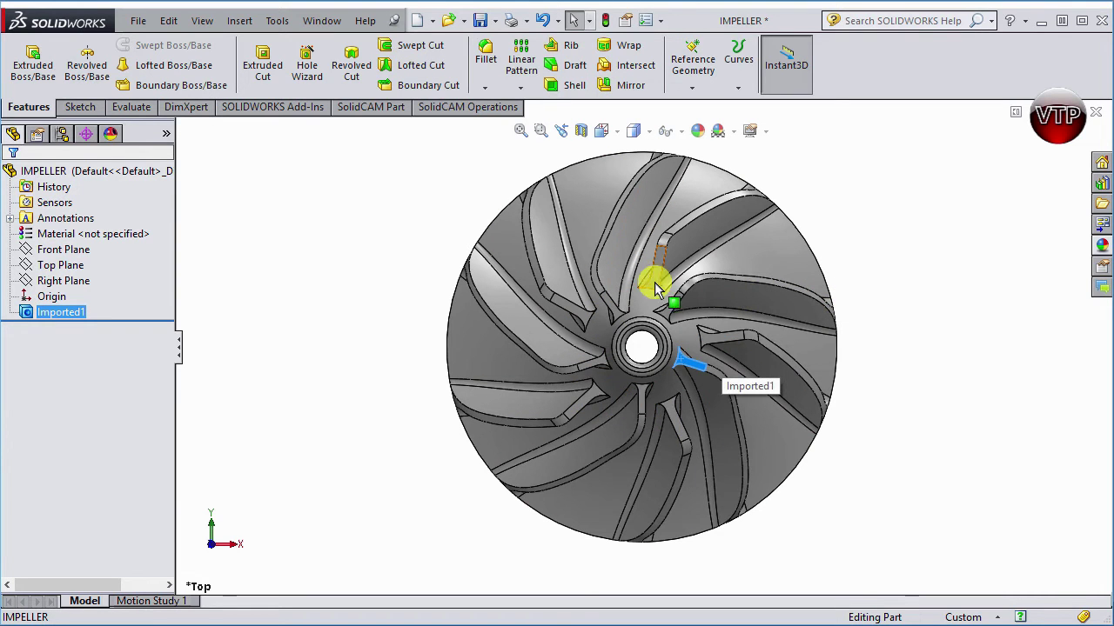
click(915, 287)
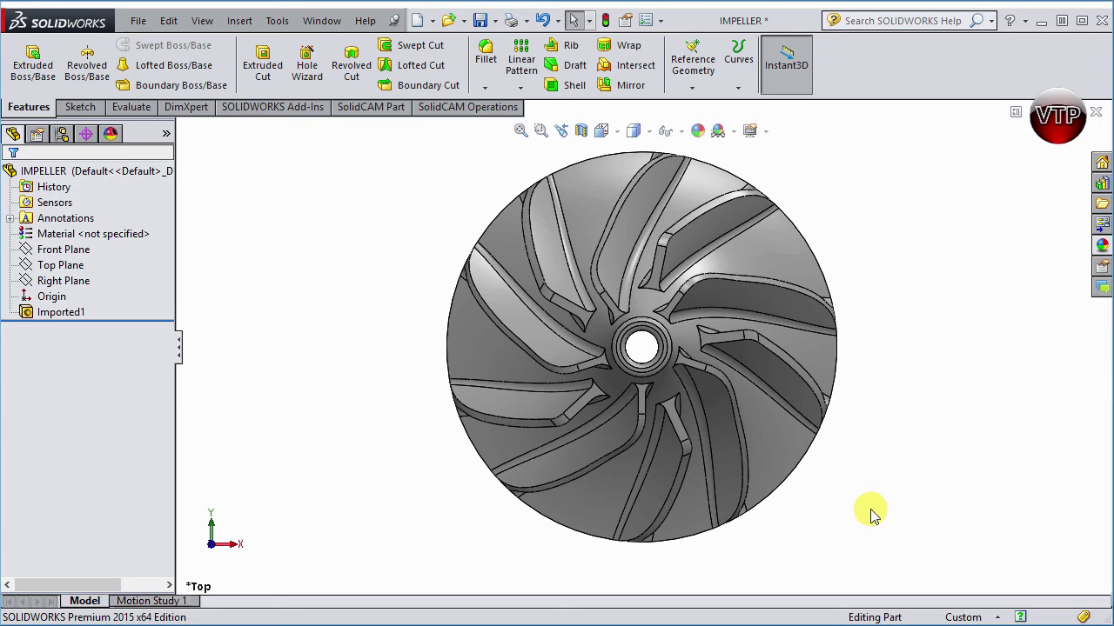
middle_drag(873, 513, 850, 397)
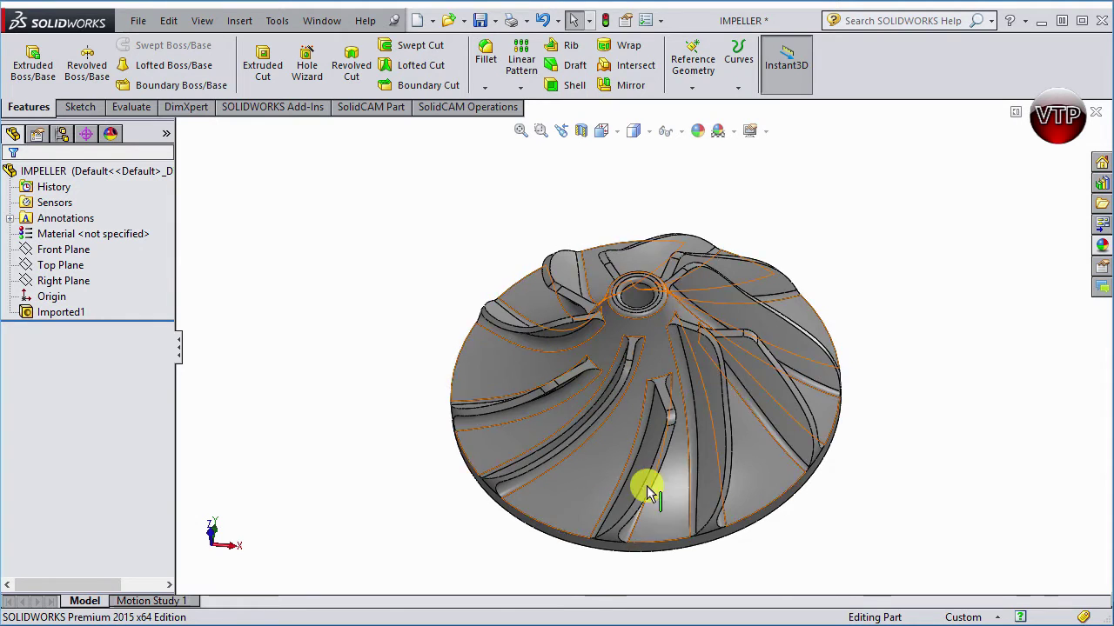
scroll(688, 514, up, 2)
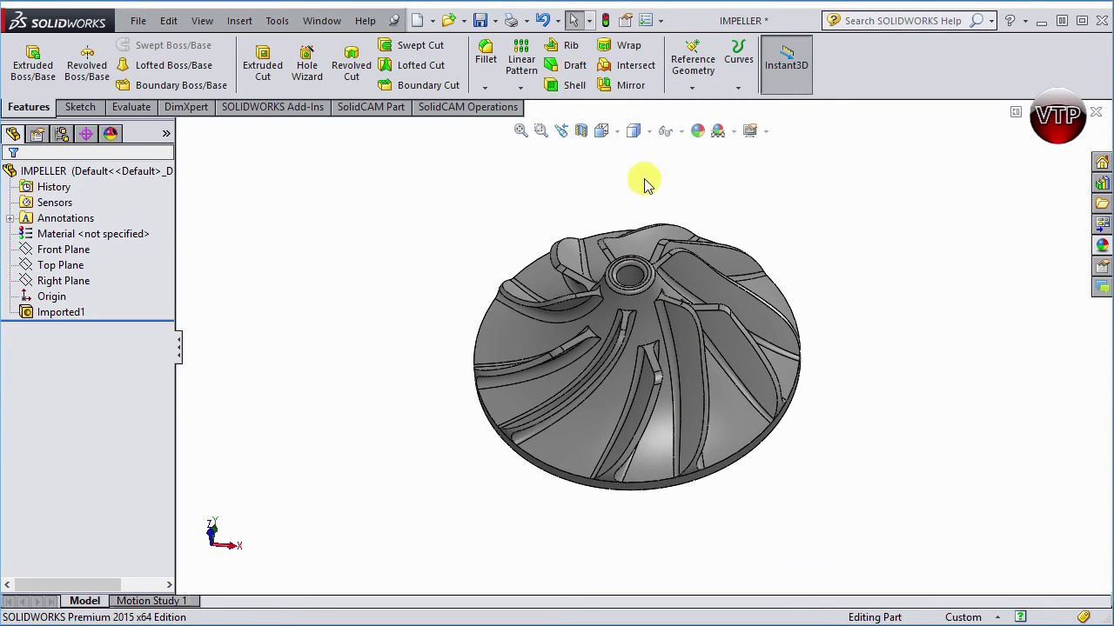
Show the impeller in the Front view and inspect the blade profiles and the fillets at their roots.
click(602, 130)
click(627, 206)
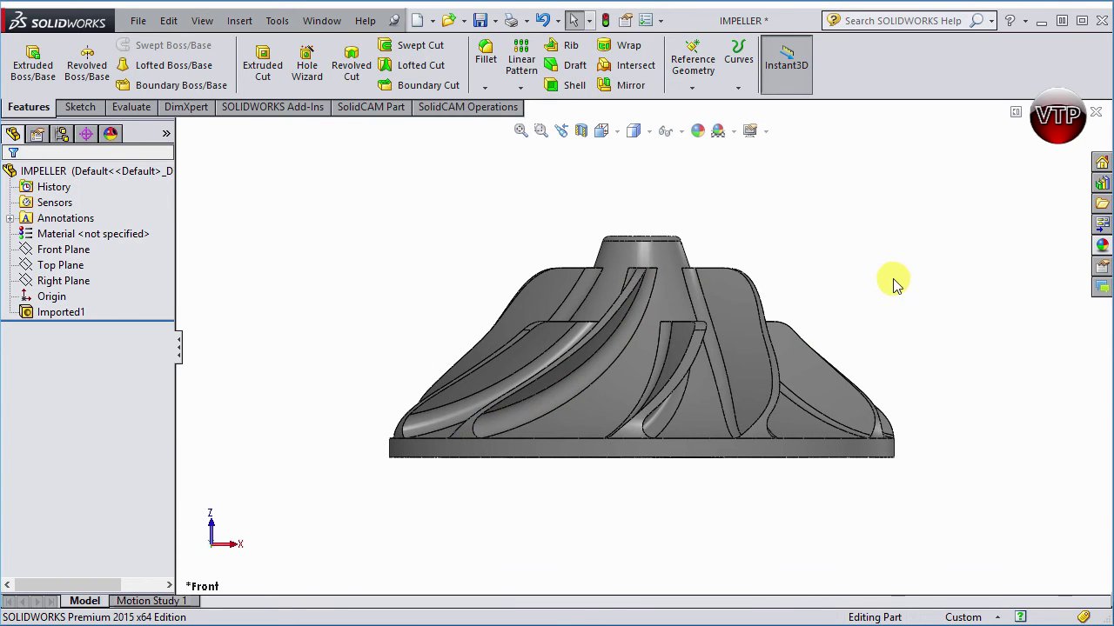
middle_drag(863, 263, 900, 321)
scroll(601, 449, down, 5)
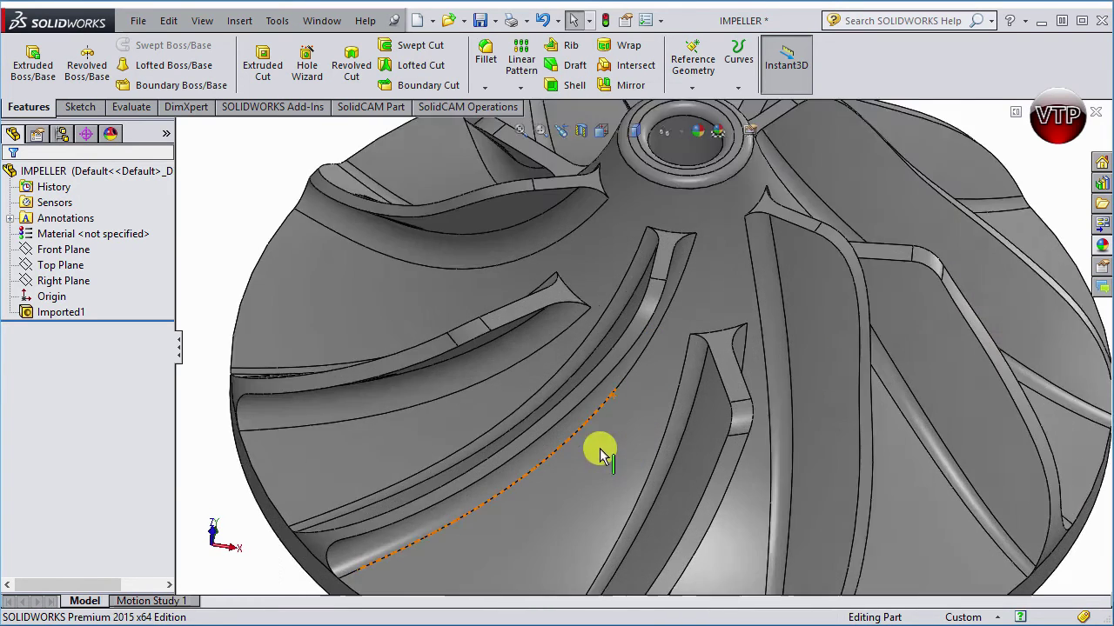
scroll(614, 497, up, 5)
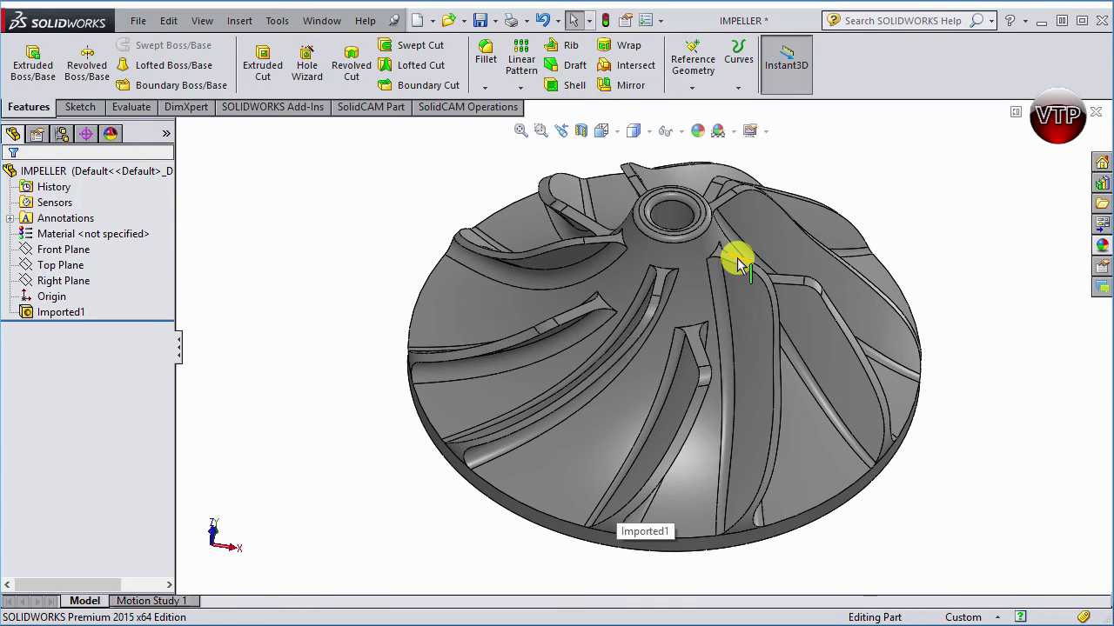
Return to the Top view and examine the flat inner end face of a short blade up close.
click(602, 130)
click(623, 171)
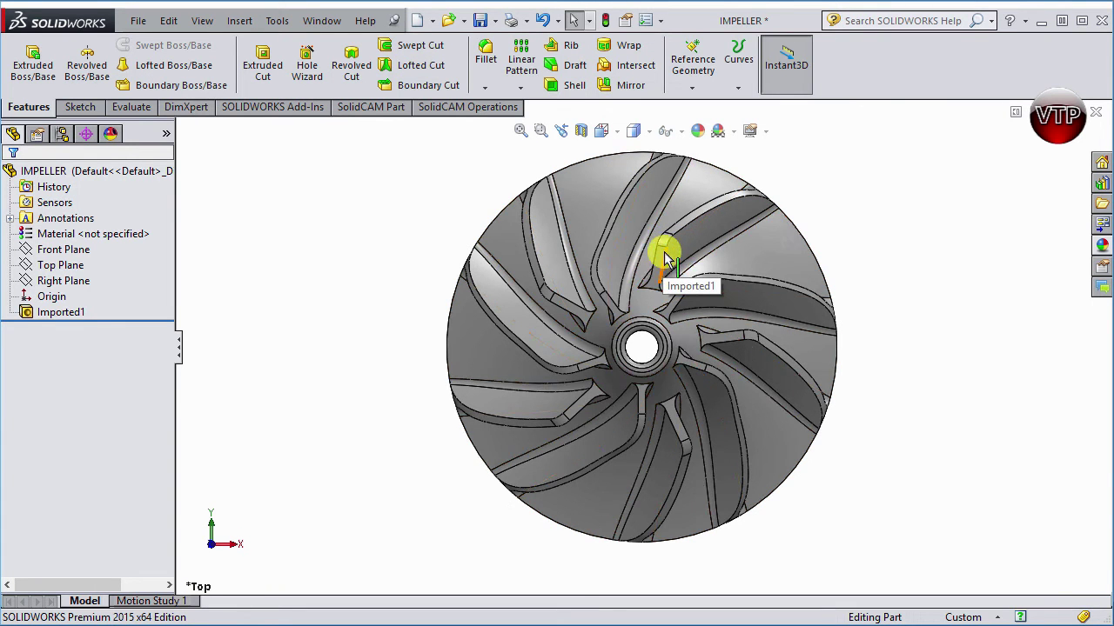
scroll(666, 291, up, 3)
scroll(584, 373, down, 6)
scroll(584, 373, down, 5)
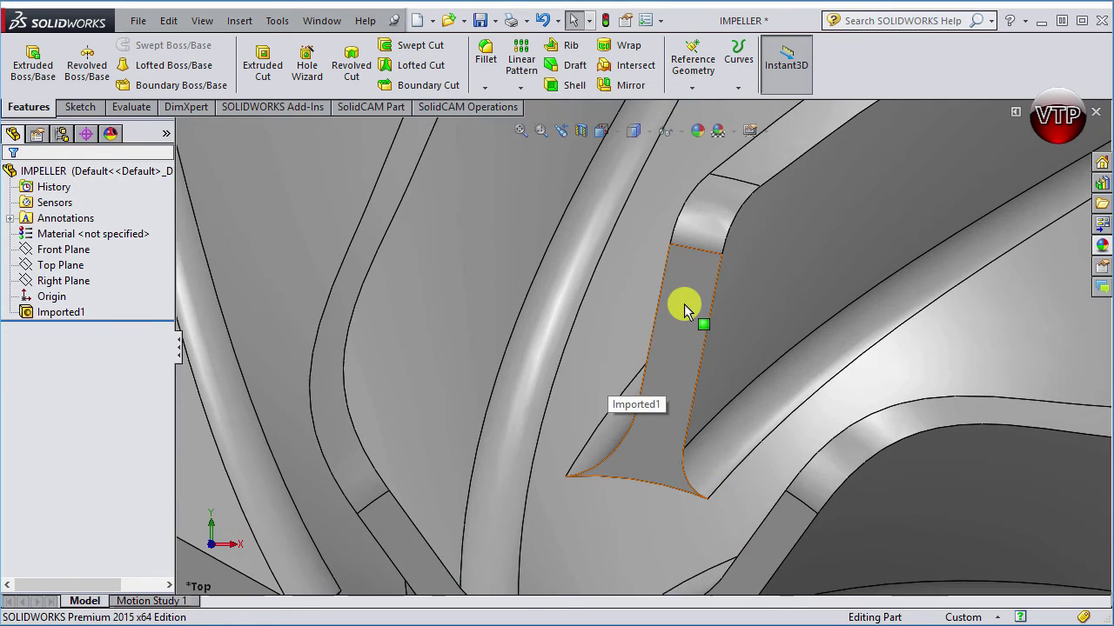
scroll(668, 348, up, 10)
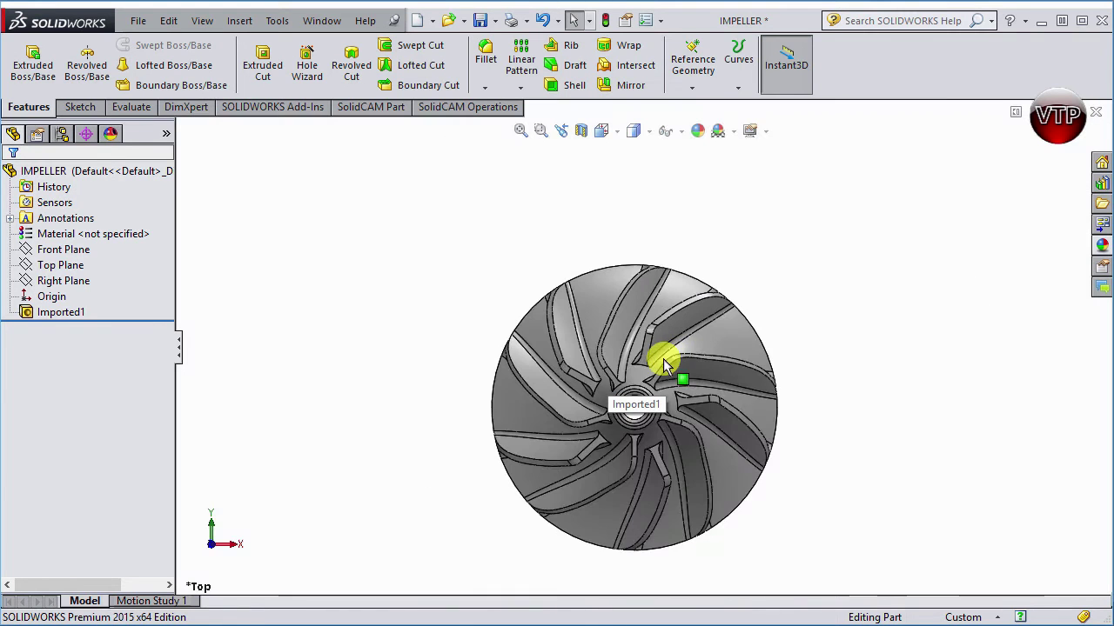
scroll(633, 361, down, 5)
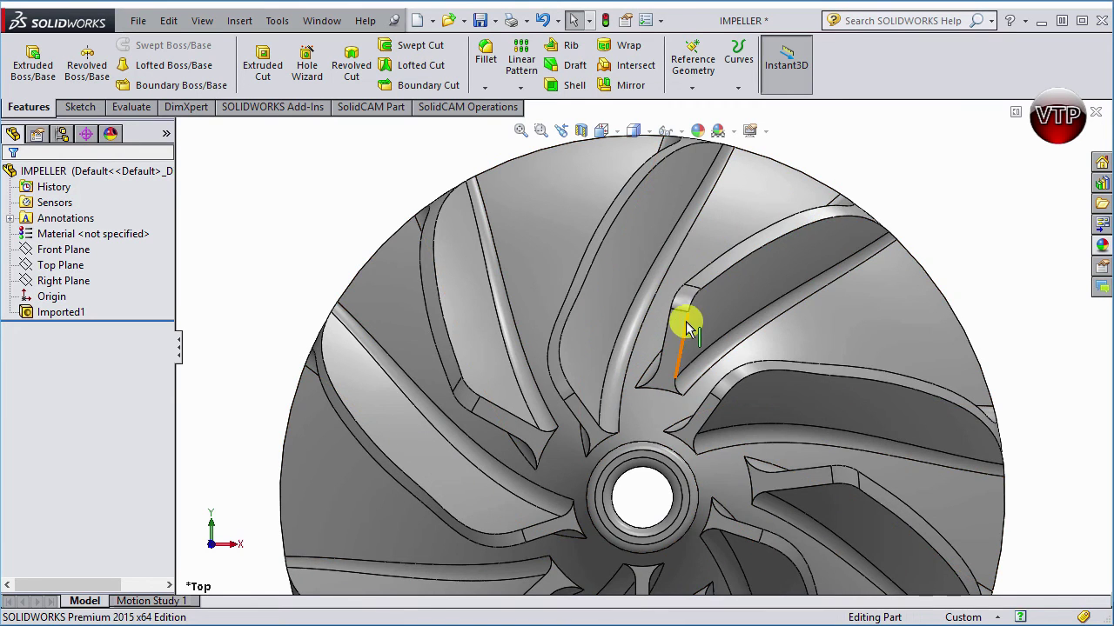
Compare the blades' inner ends and curved sides from an oblique angle and from above.
middle_drag(684, 315, 684, 348)
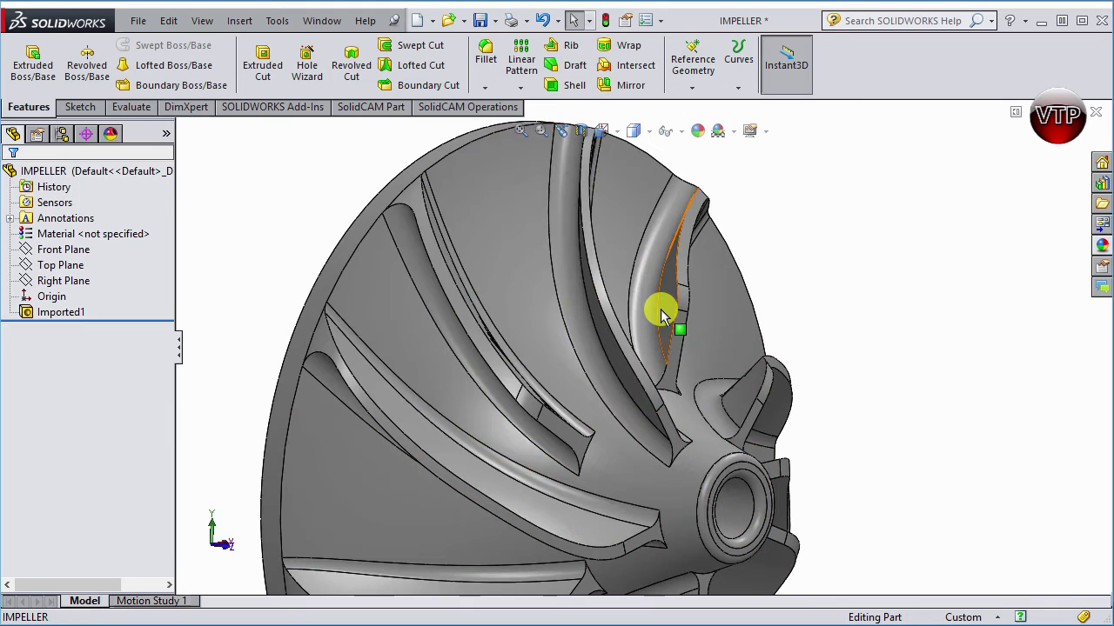
scroll(659, 297, down, 2)
scroll(663, 323, up, 6)
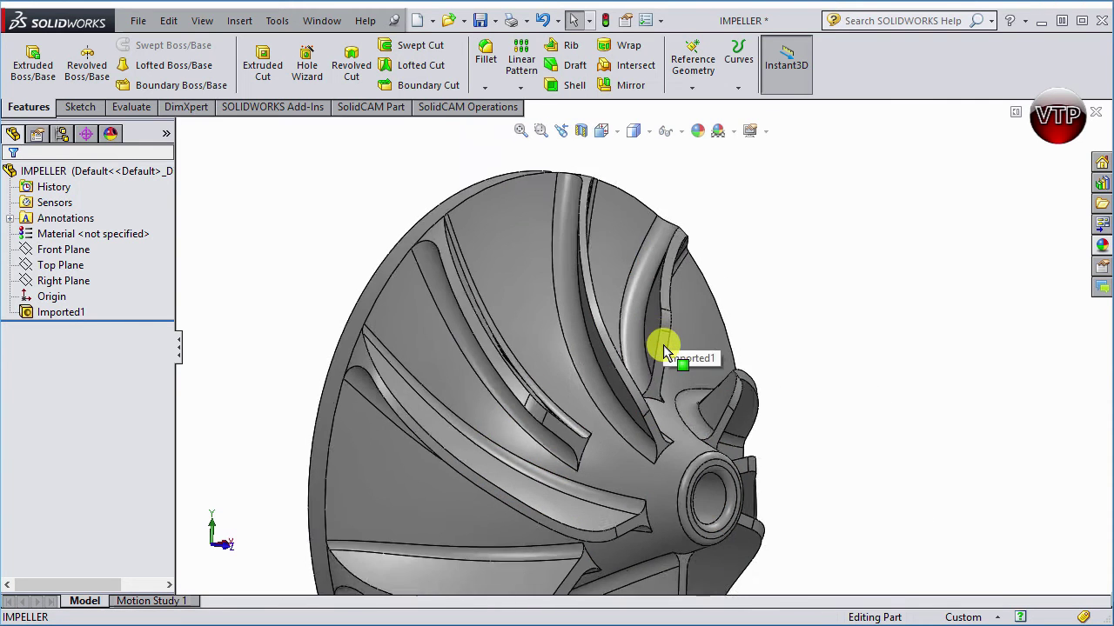
middle_drag(666, 356, 589, 427)
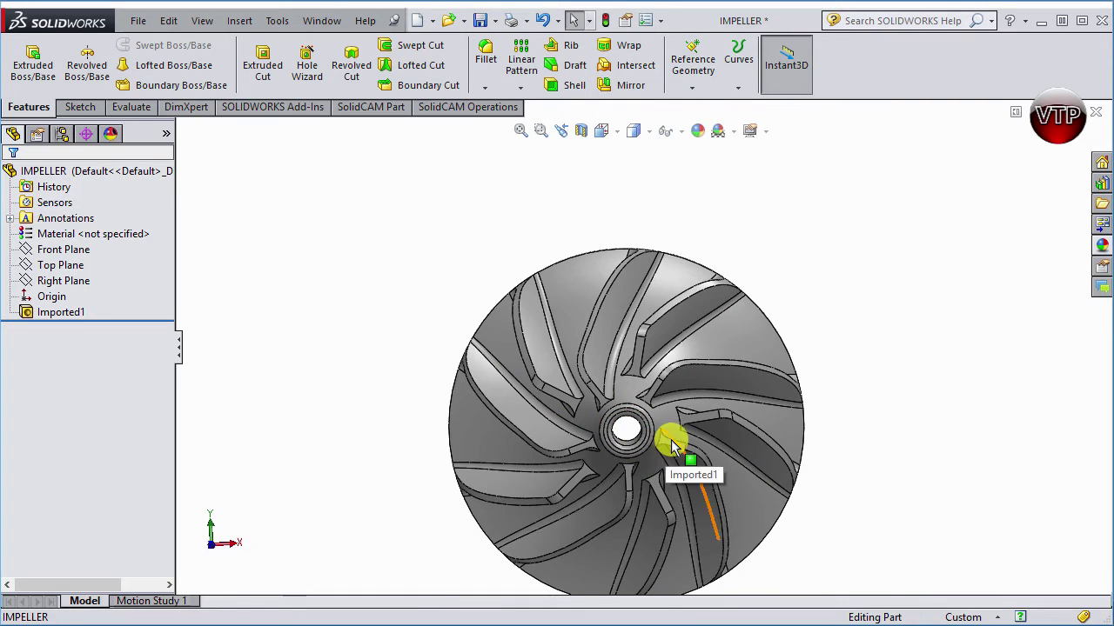
scroll(614, 478, down, 2)
scroll(601, 487, up, 3)
scroll(600, 481, down, 2)
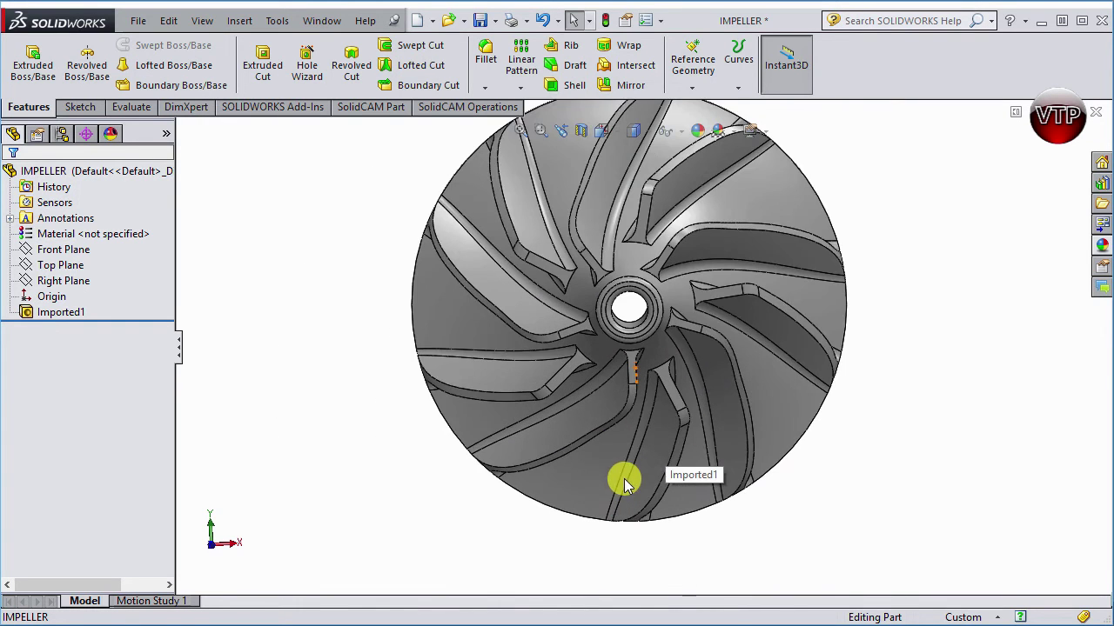
scroll(661, 435, up, 2)
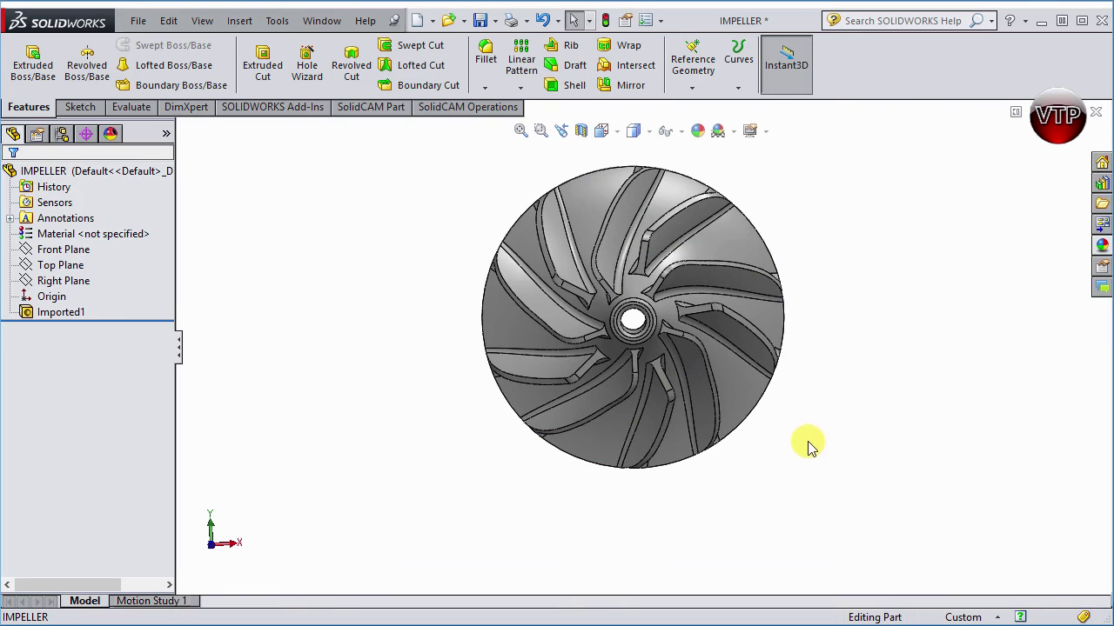
Select the hub surface between the blades and examine its extent around the impeller from different angles.
middle_drag(808, 443, 820, 256)
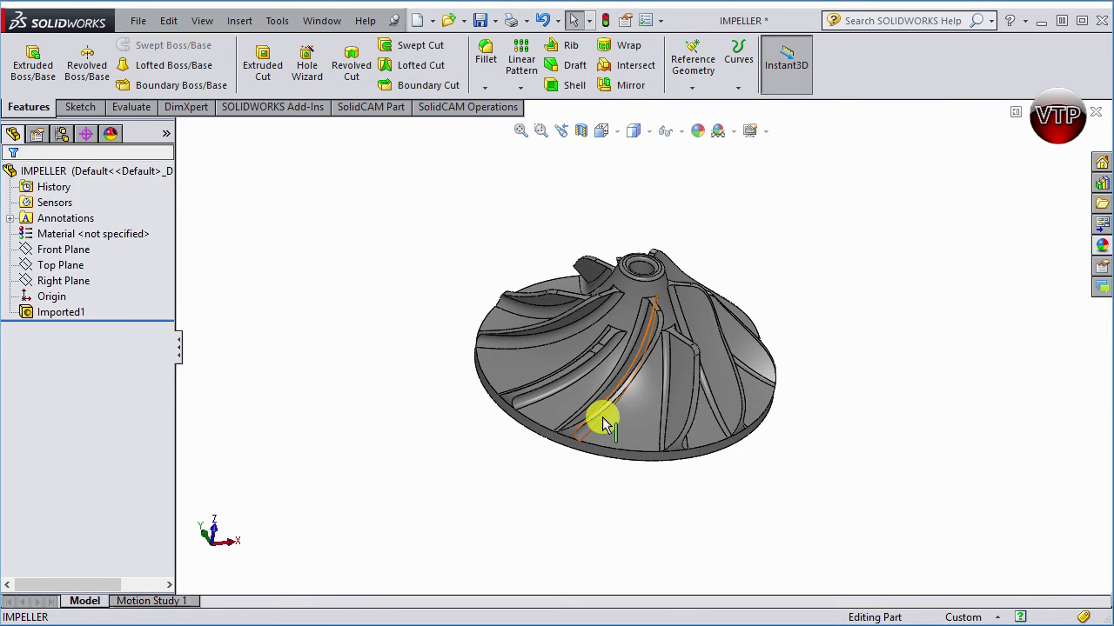
scroll(635, 318, down, 3)
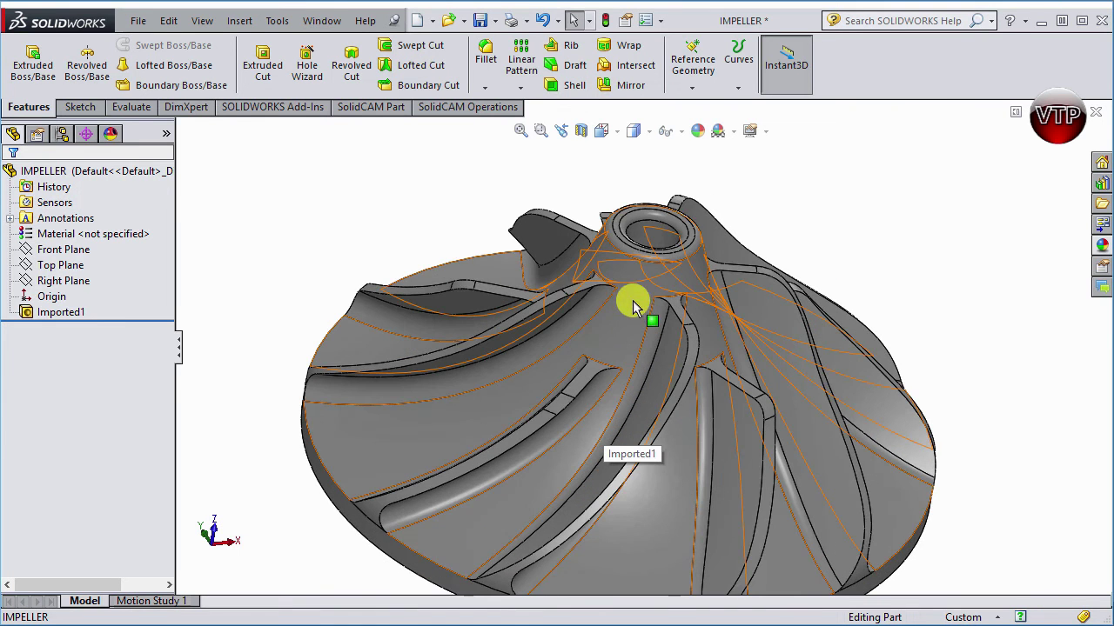
click(633, 299)
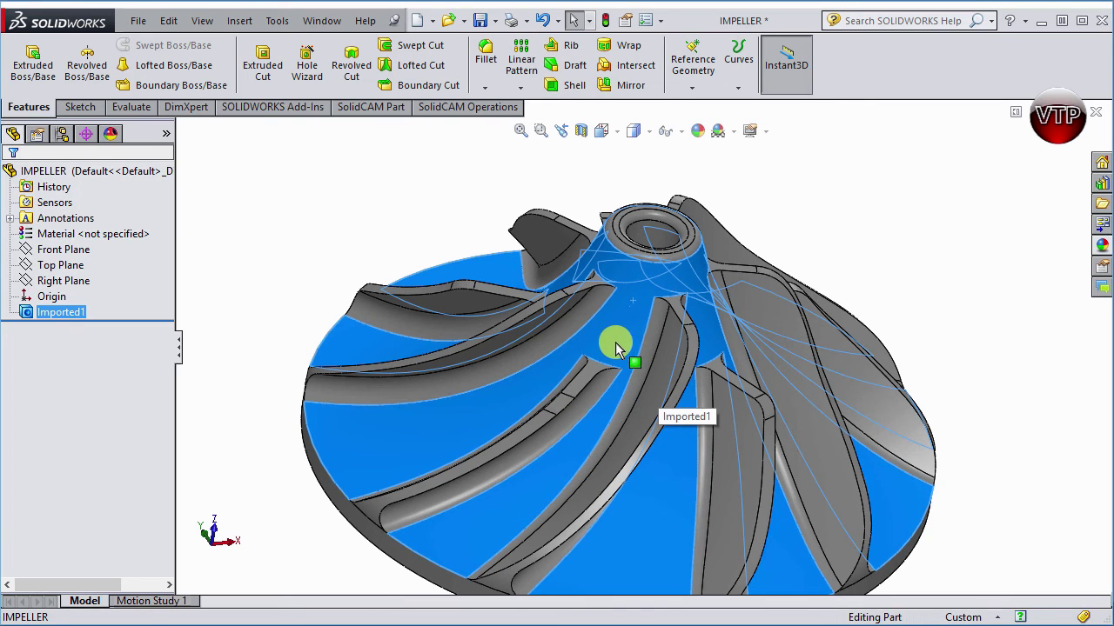
scroll(623, 339, down, 2)
scroll(621, 333, up, 8)
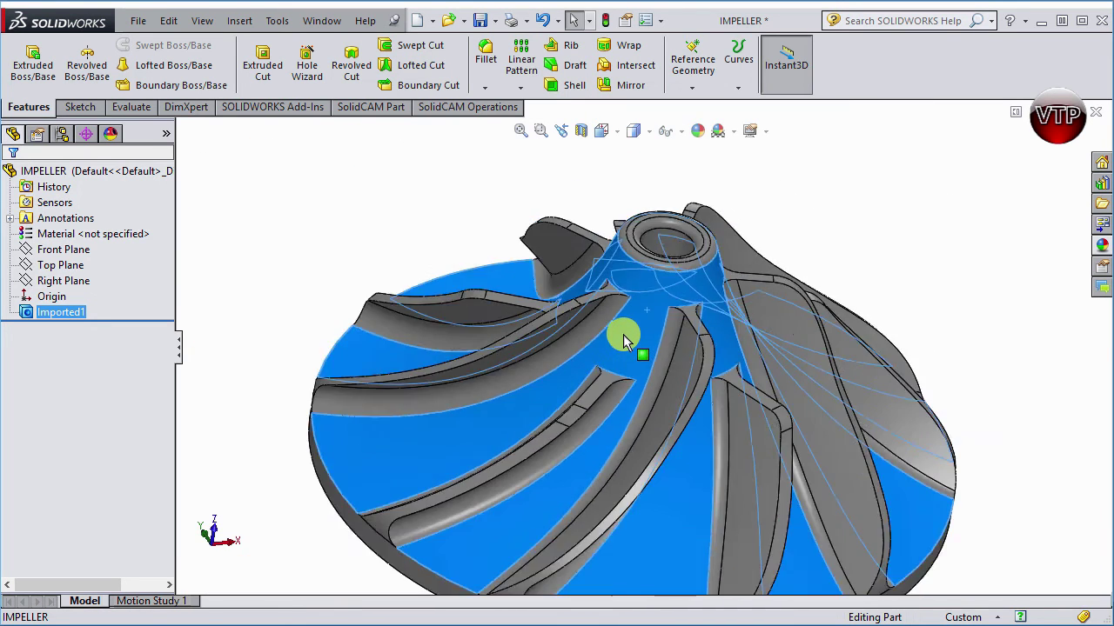
mouse_move(670, 316)
middle_down()
mouse_move(624, 469)
mouse_move(654, 522)
mouse_move(705, 527)
mouse_move(667, 455)
mouse_move(684, 330)
mouse_move(654, 329)
middle_up()
scroll(574, 368, down, 3)
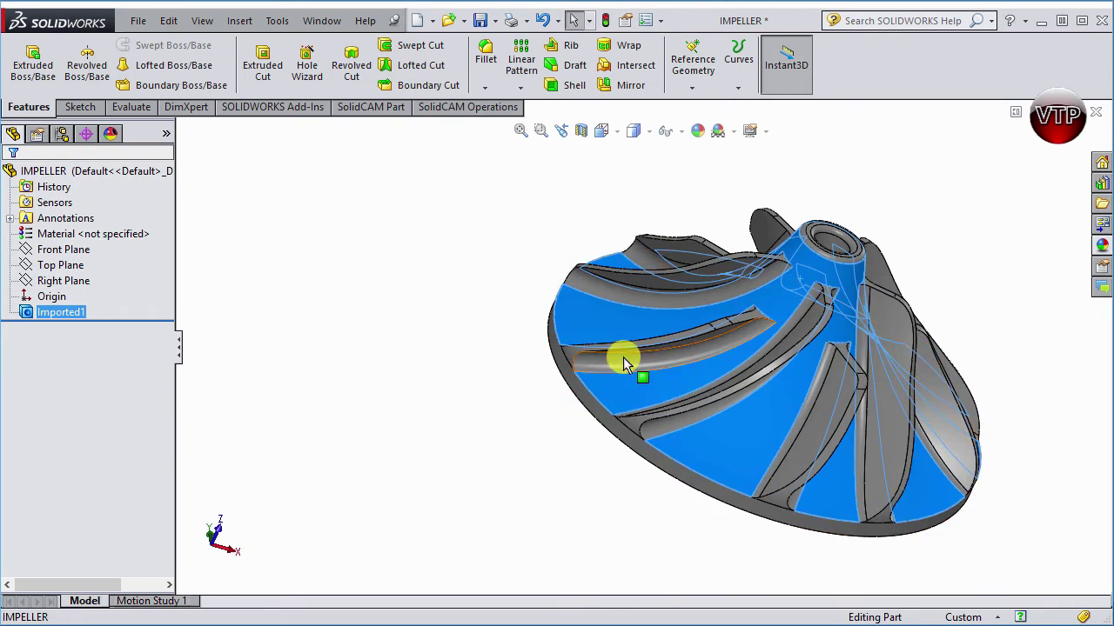
middle_drag(771, 319, 759, 366)
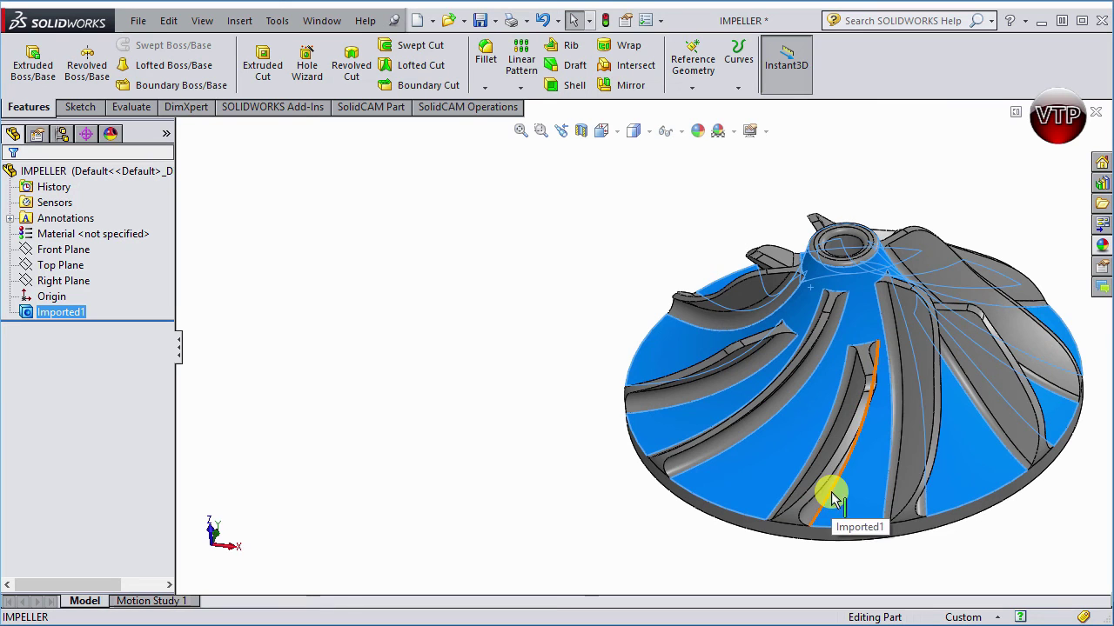
Clear the hub surface selection and inspect the edge at the root of a long blade.
scroll(1088, 407, down, 1)
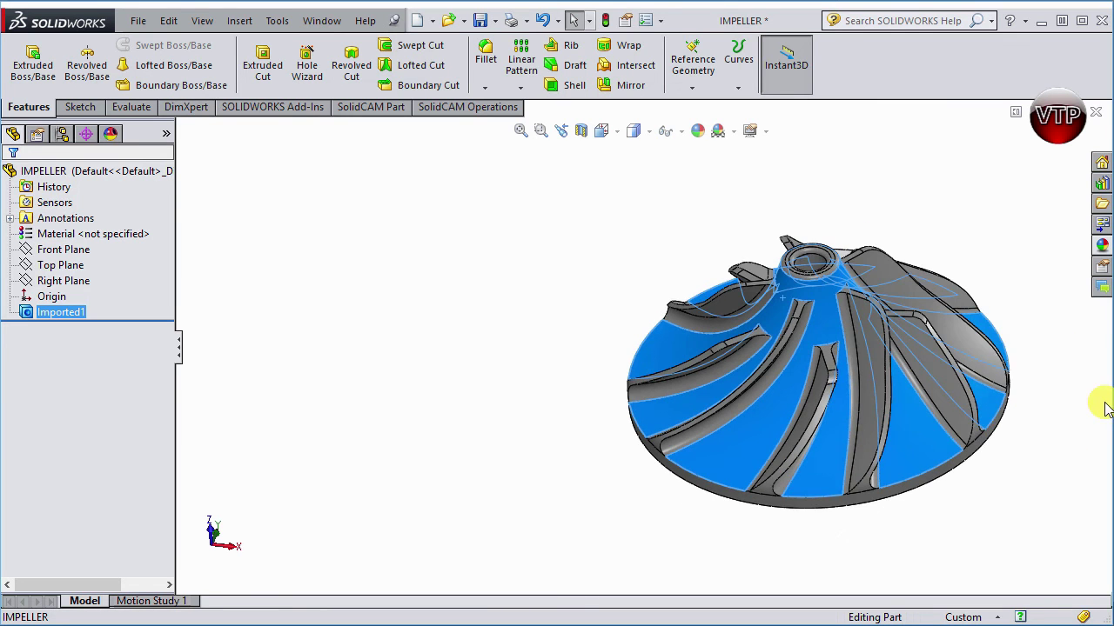
scroll(1071, 390, down, 1)
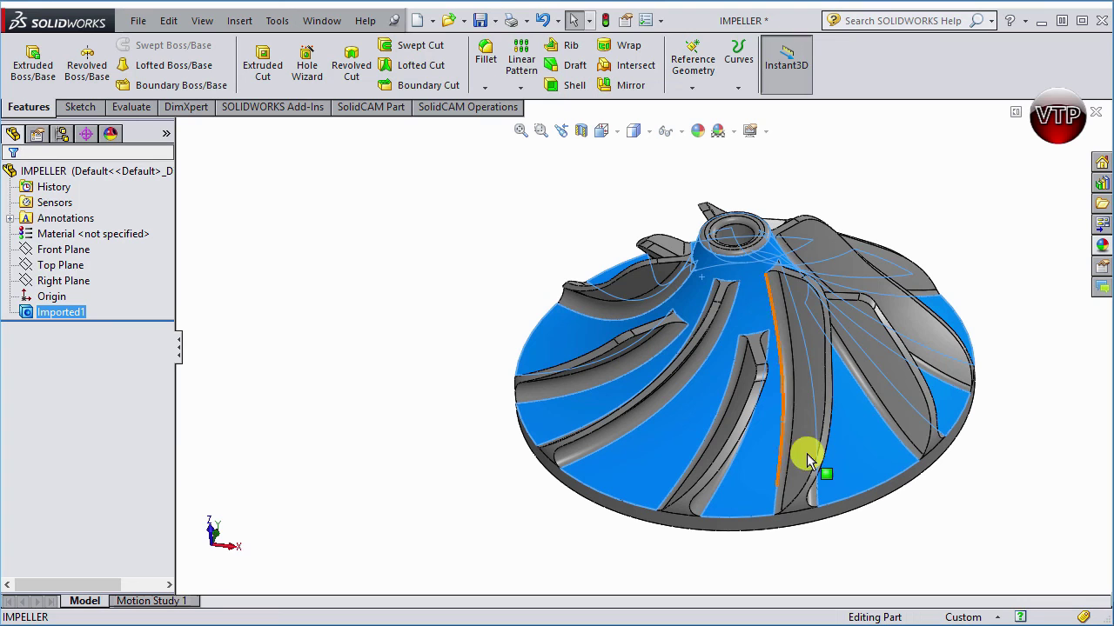
click(997, 502)
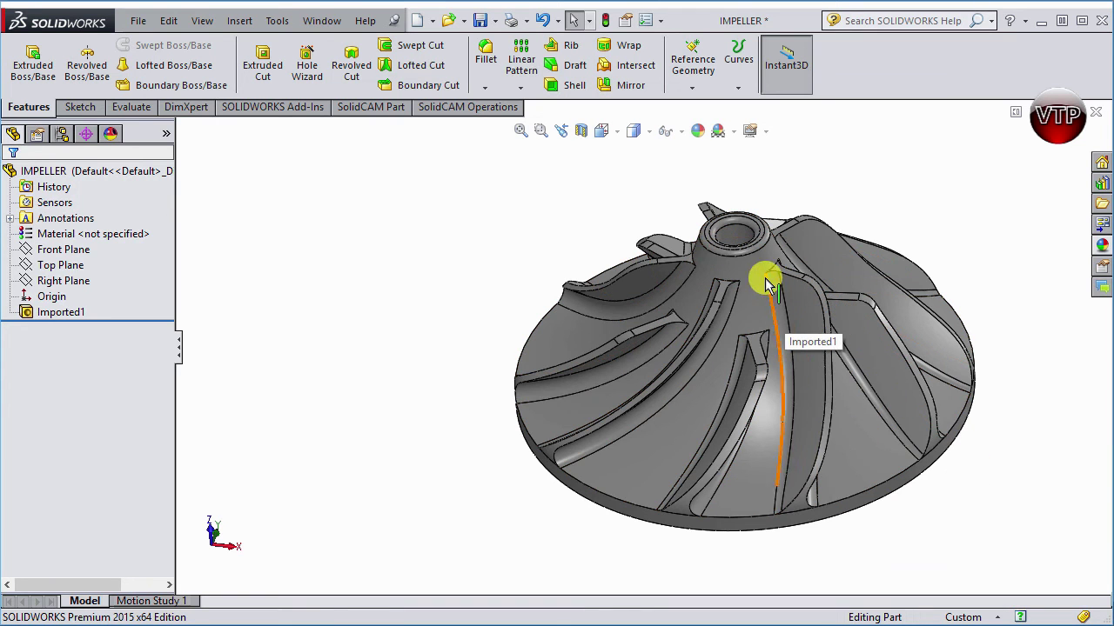
mouse_move(754, 273)
middle_down()
mouse_move(768, 348)
mouse_move(762, 414)
mouse_move(760, 293)
middle_up()
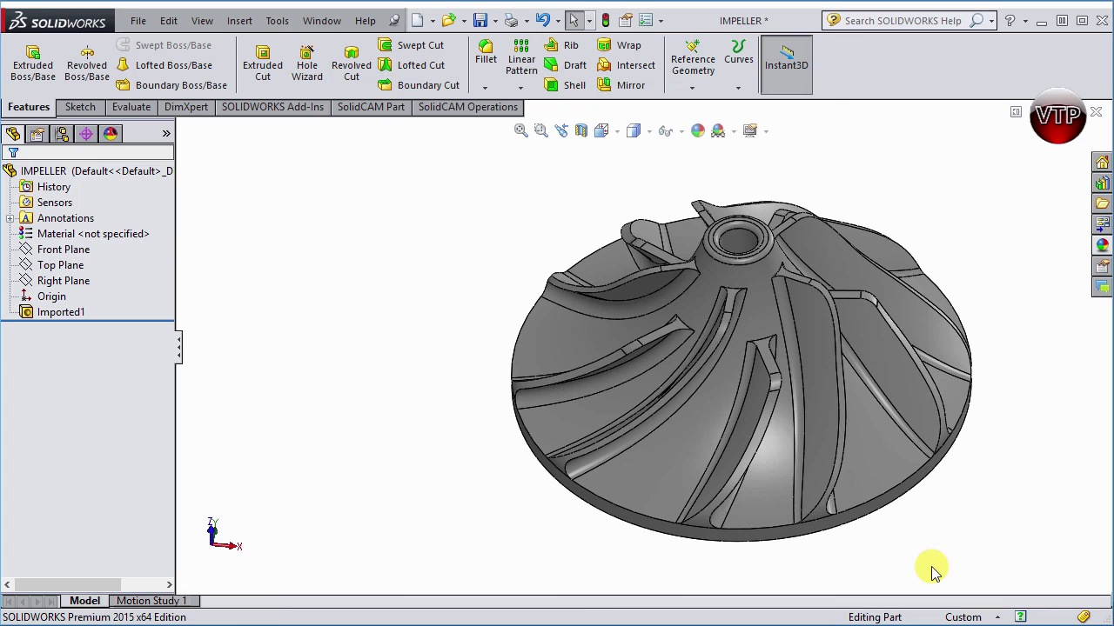
Examine the curved sides and root fillets of the short and long blades up close from several side angles.
scroll(920, 515, down, 2)
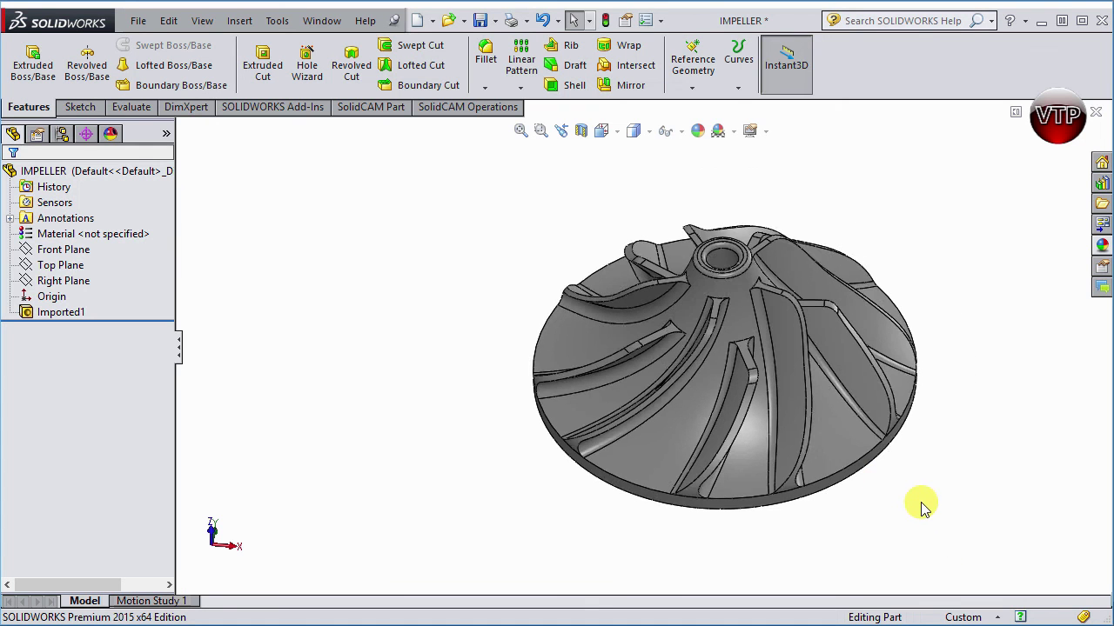
ctrl+middle_drag(920, 505, 721, 423)
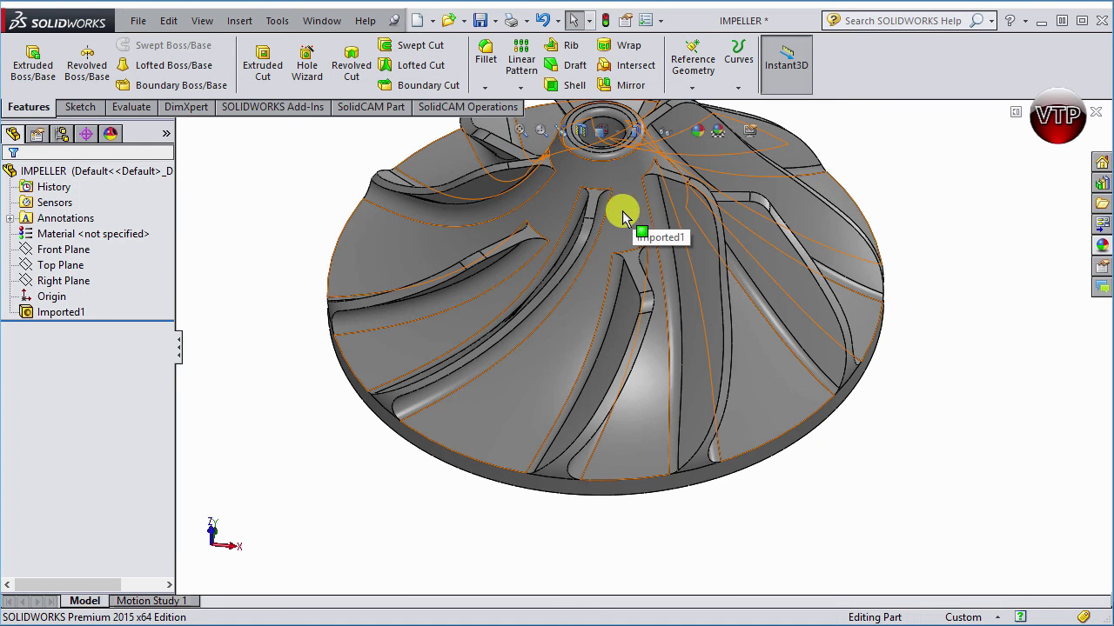
middle_drag(575, 269, 597, 229)
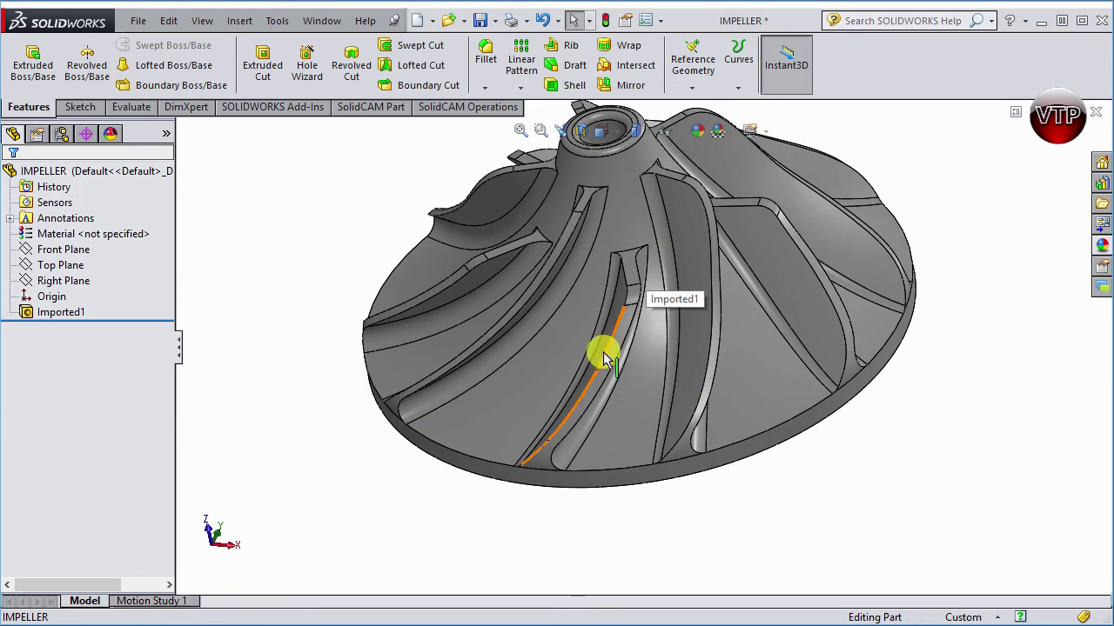
middle_drag(590, 280, 568, 235)
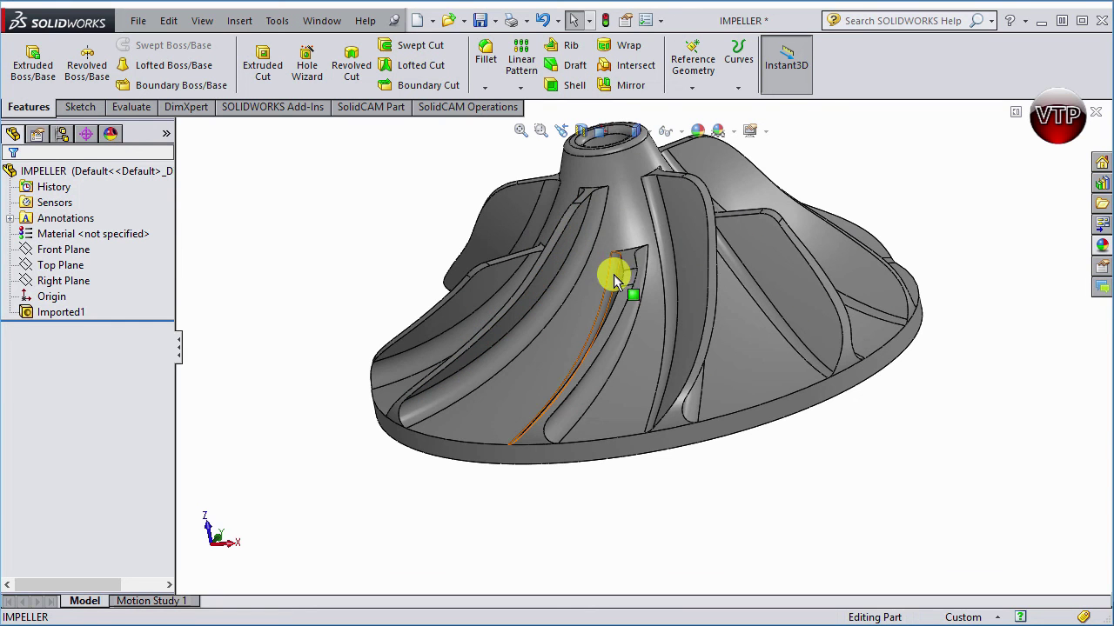
middle_drag(623, 291, 602, 229)
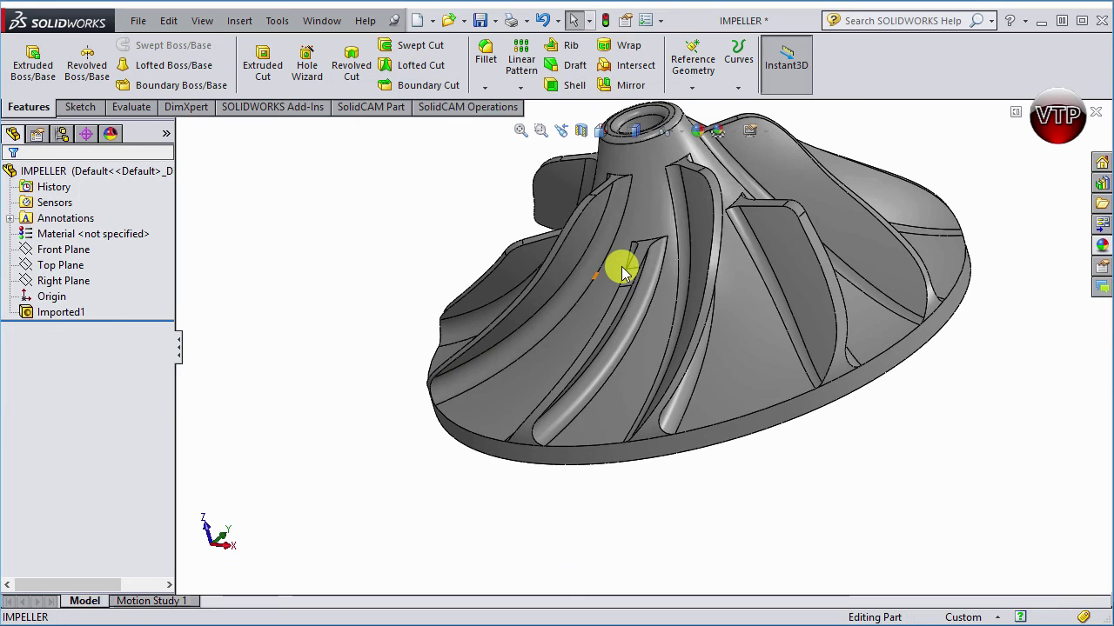
middle_drag(609, 273, 599, 213)
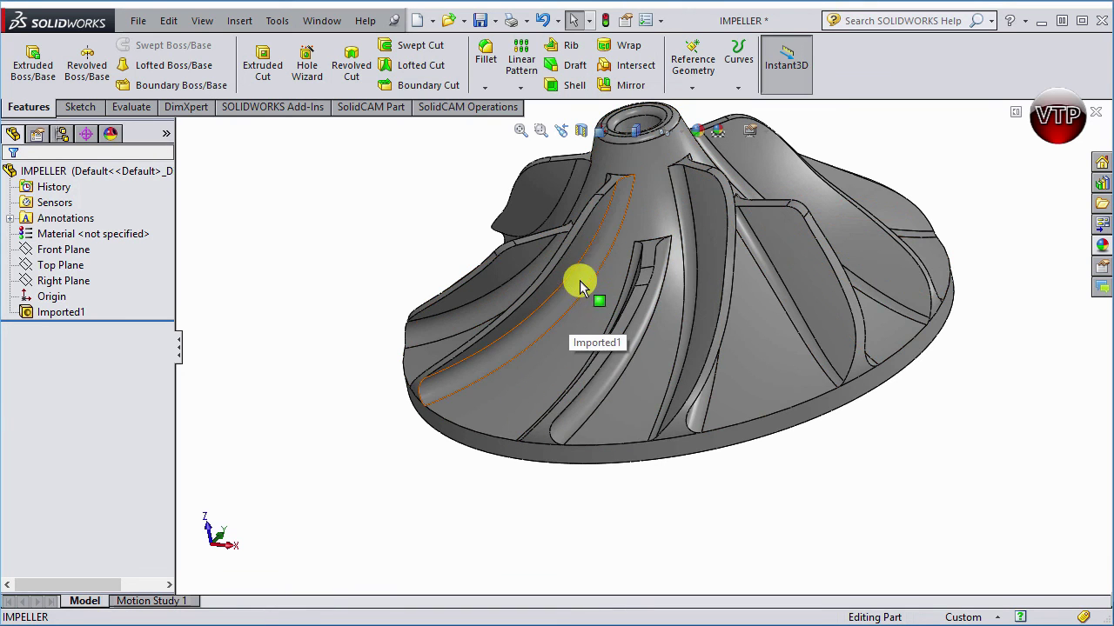
middle_drag(575, 292, 621, 304)
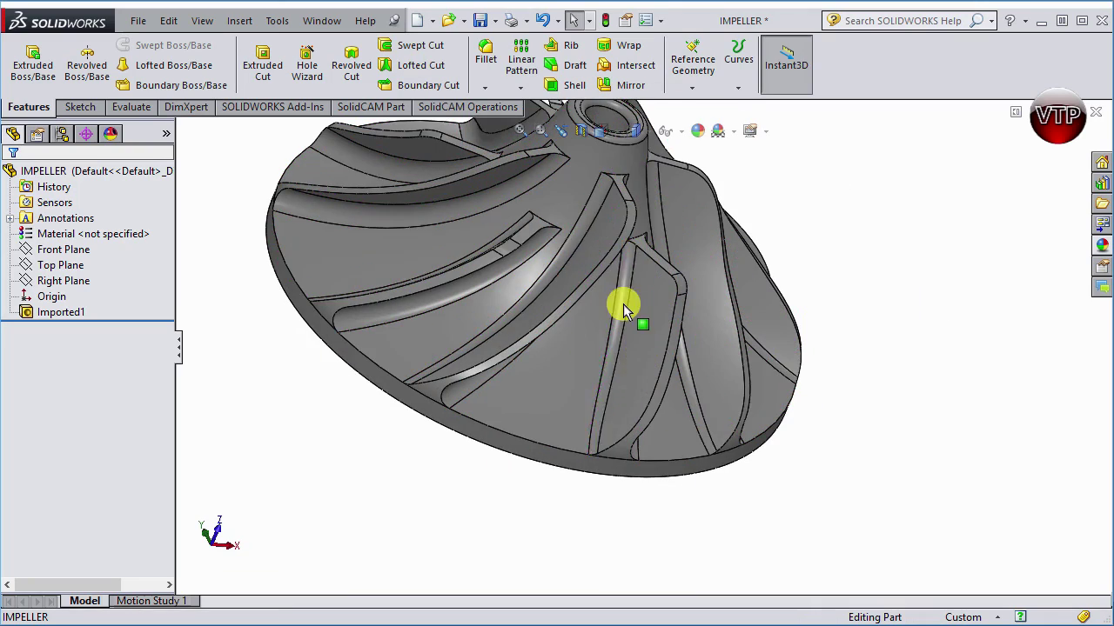
middle_drag(606, 358, 653, 313)
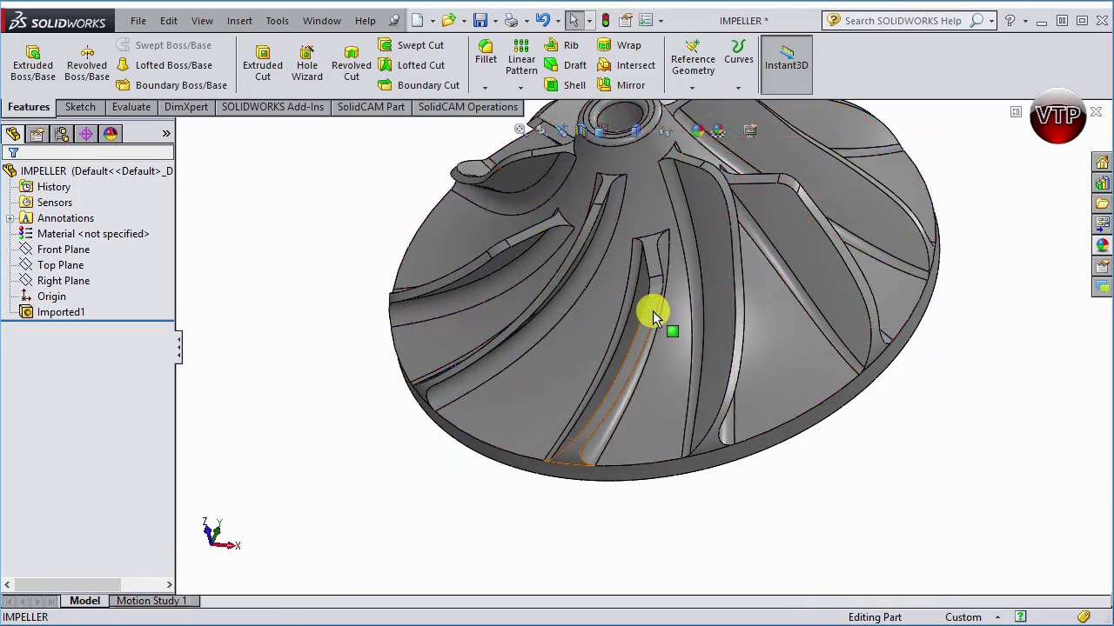
Review the whole impeller's blade layout from oblique angles and from directly above.
scroll(659, 313, down, 2)
scroll(668, 313, up, 2)
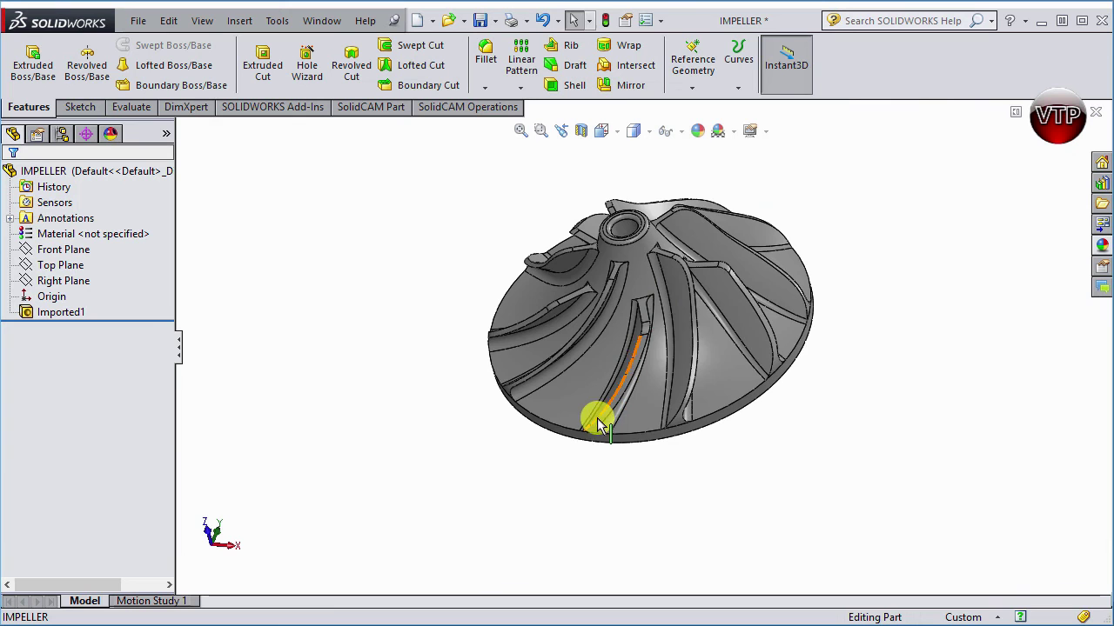
scroll(652, 435, up, 2)
middle_drag(652, 435, 778, 363)
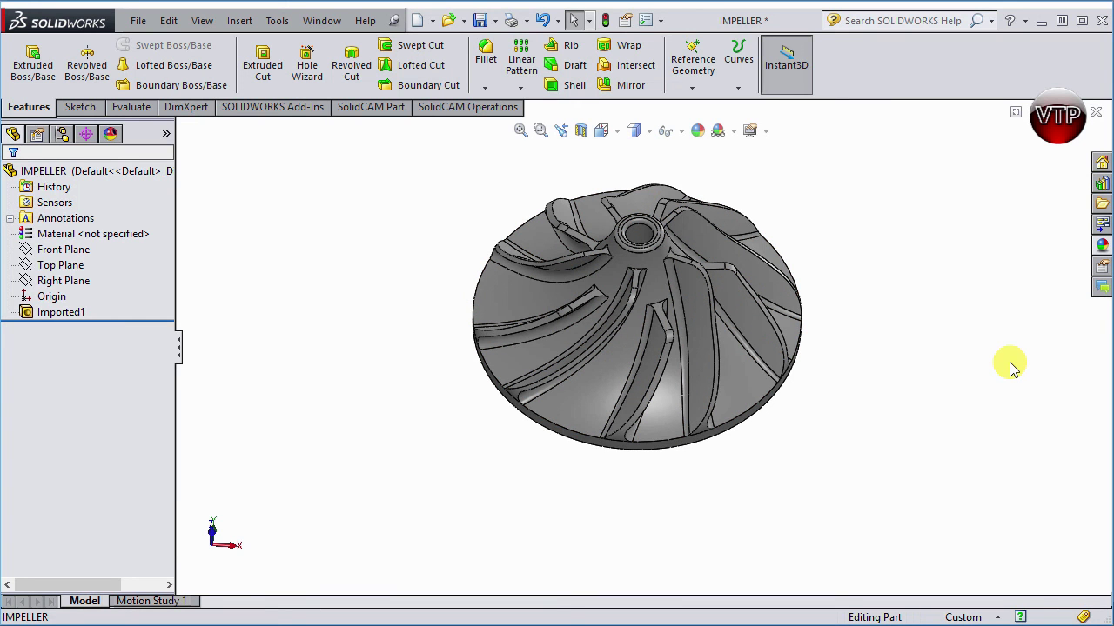
middle_drag(880, 319, 887, 400)
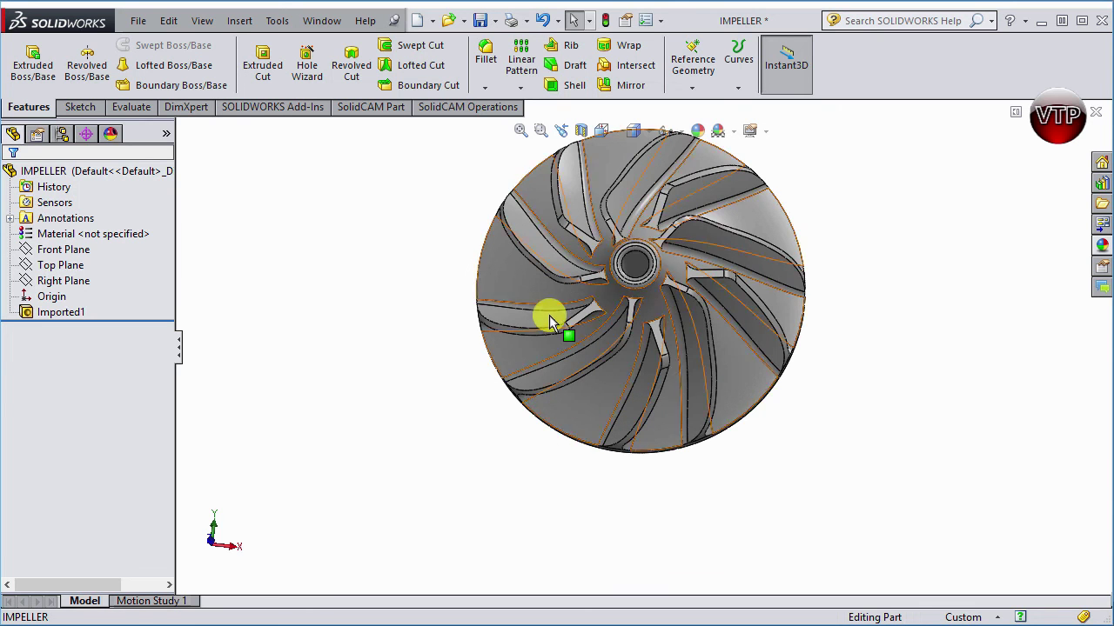
middle_drag(848, 356, 842, 195)
ctrl+middle_drag(683, 212, 651, 286)
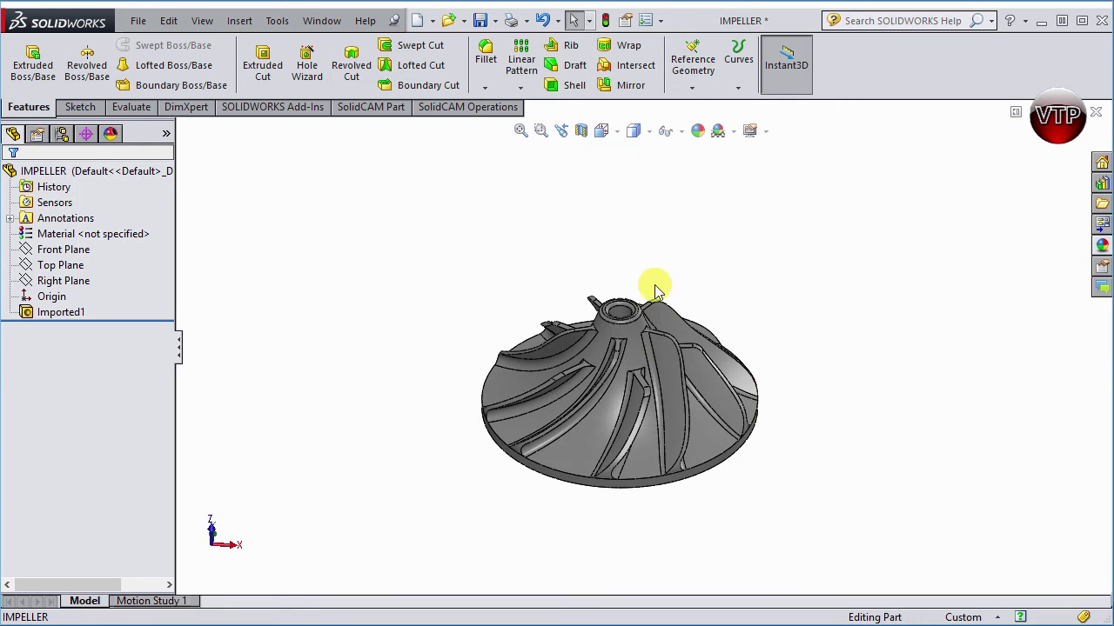